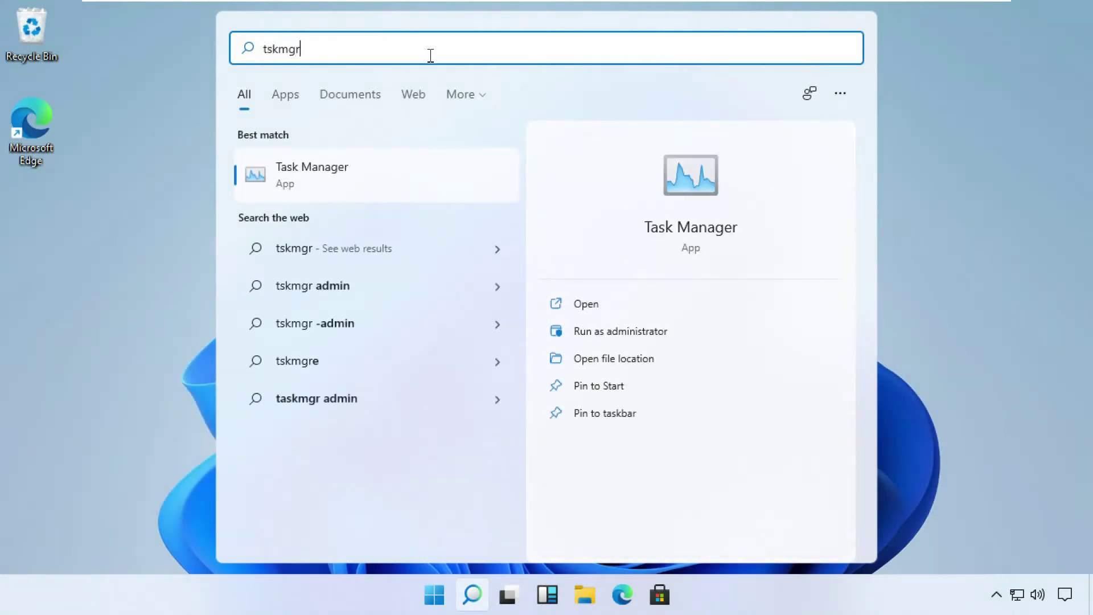
- Open Task Manager from the search results and expand it to the detailed view
{"action": "left_click", "coordinate": [308, 181]}
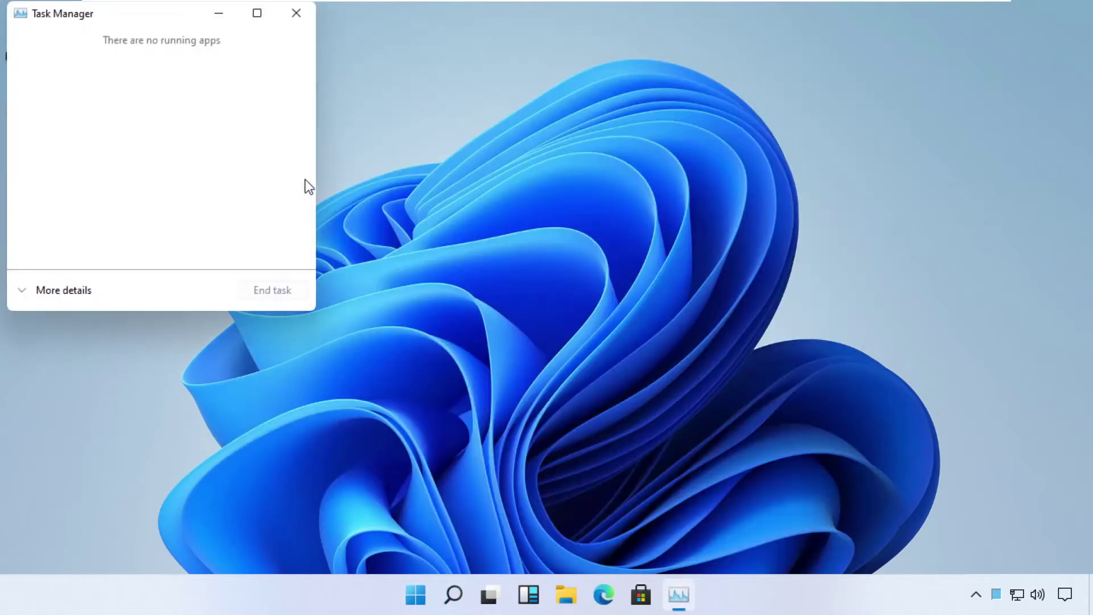
{"action": "left_click_drag", "start_coordinate": [179, 15], "coordinate": [602, 77]}
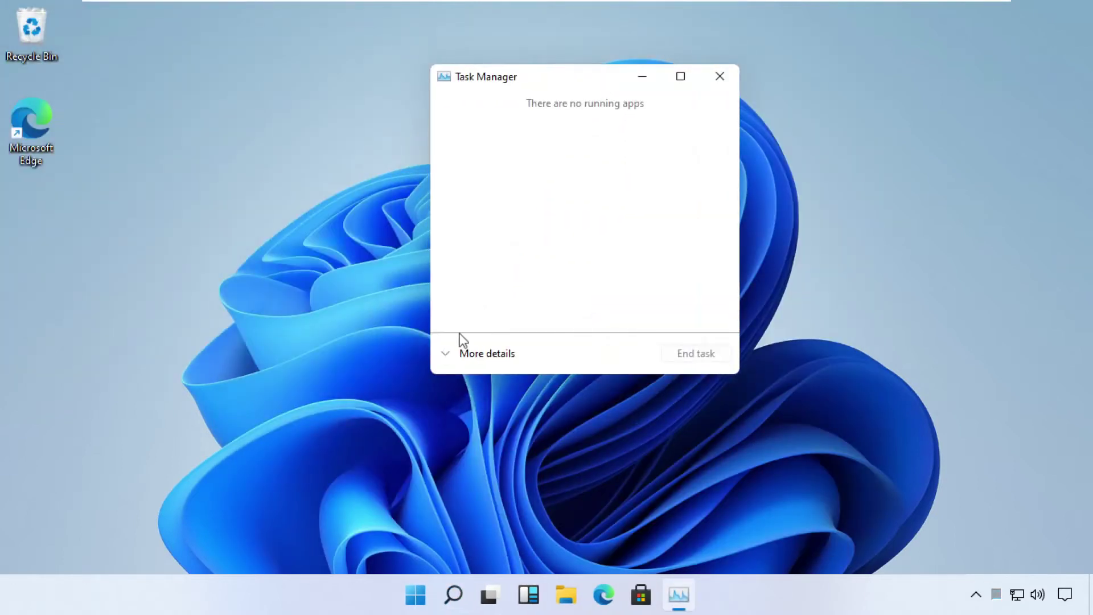
{"action": "left_click", "coordinate": [449, 355]}
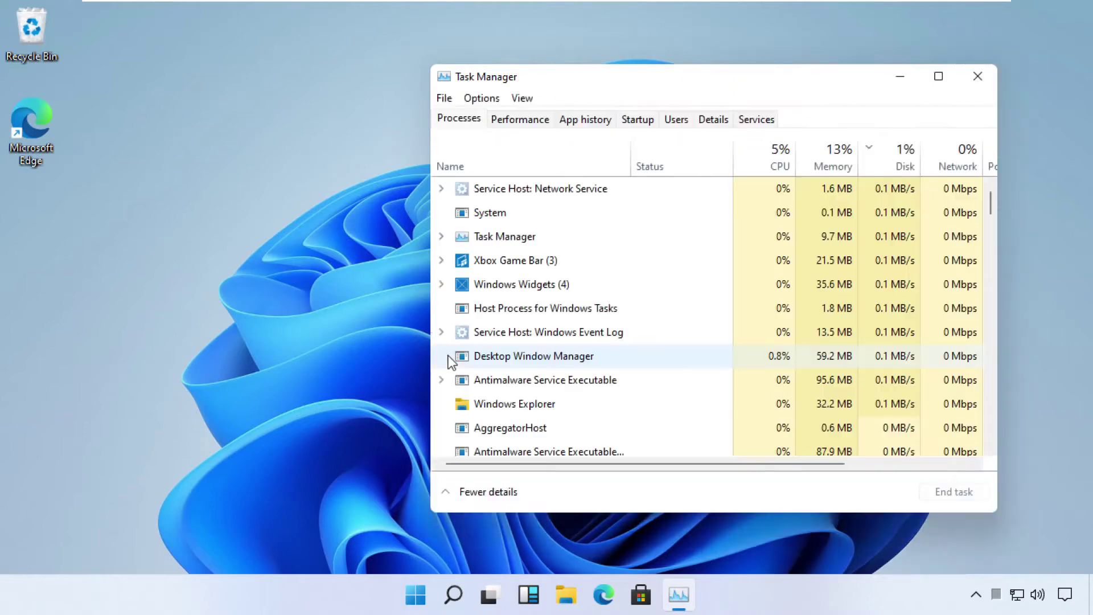
- Start creating a new task and browse for its program in the C:\Windows\System32 folder
{"action": "left_click", "coordinate": [443, 100]}
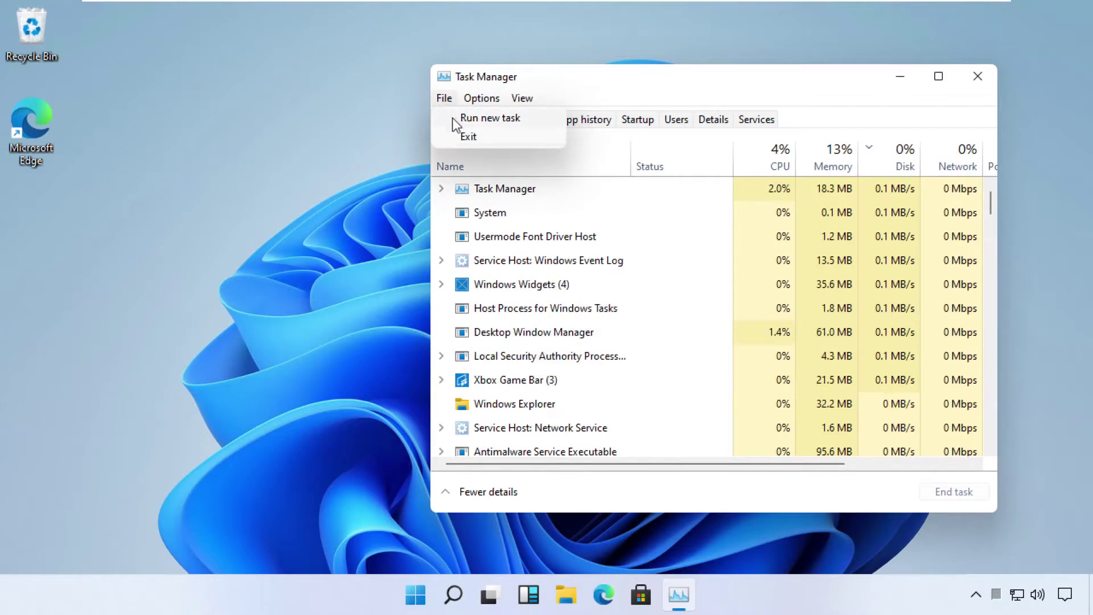
{"action": "left_click", "coordinate": [455, 118]}
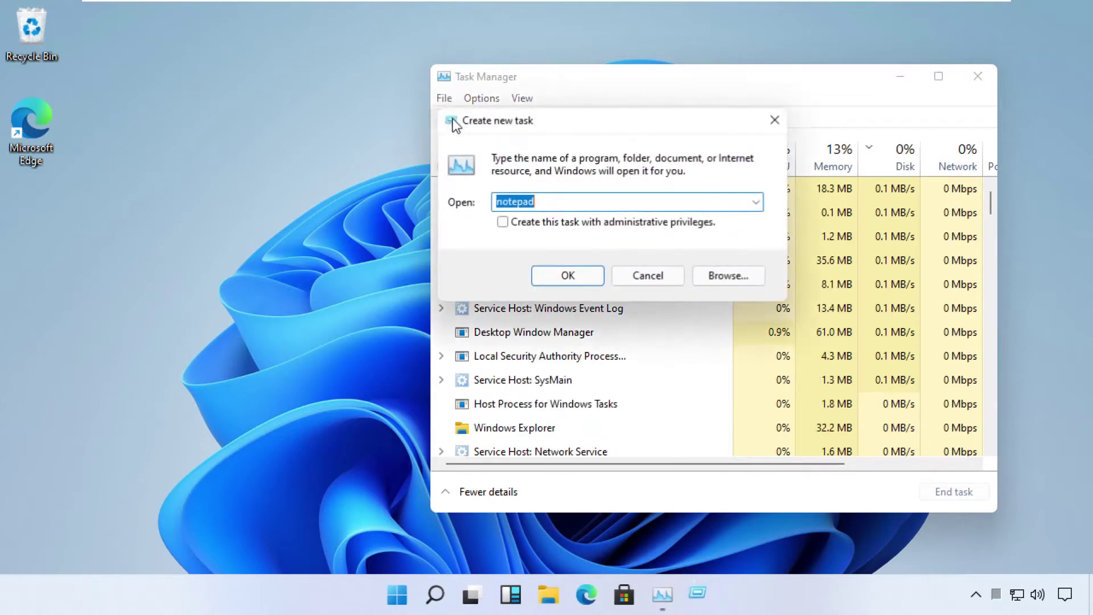
{"action": "left_click", "coordinate": [723, 276]}
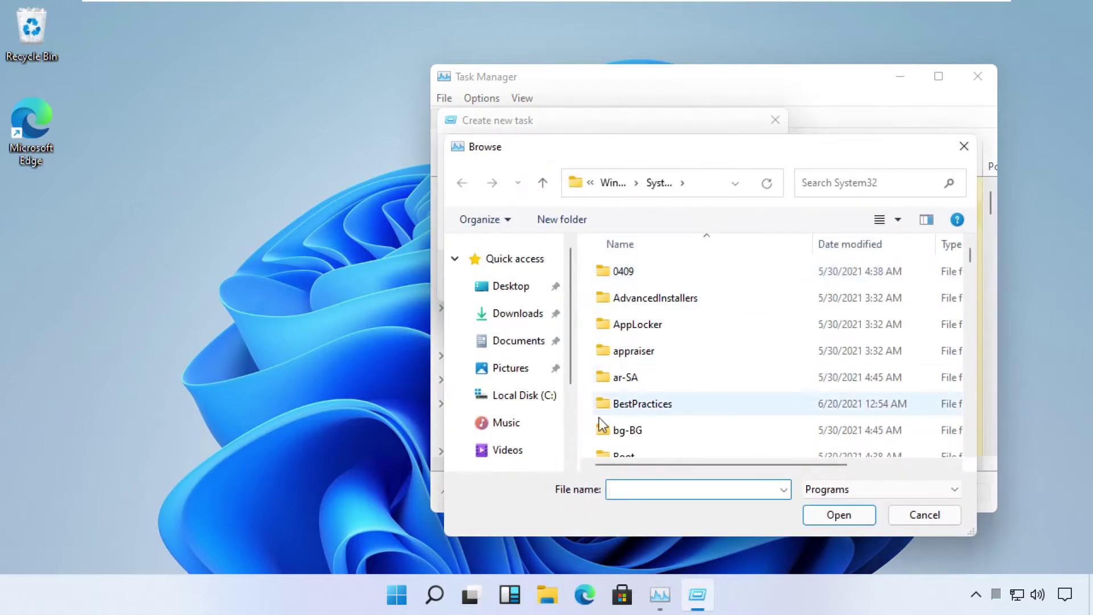
{"action": "left_click", "coordinate": [537, 409]}
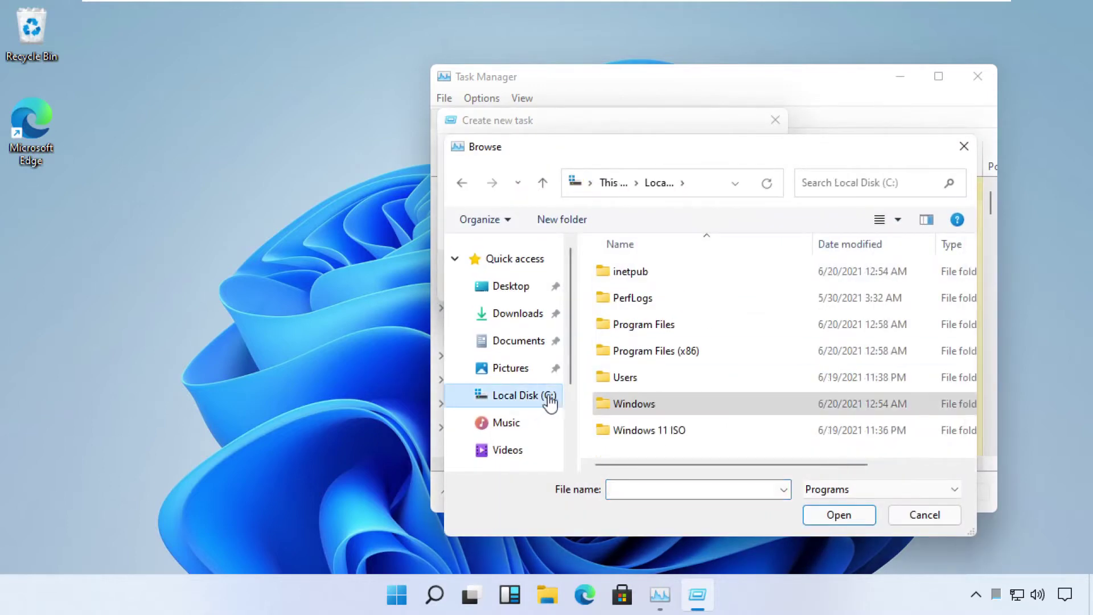
{"action": "double_click", "coordinate": [644, 405]}
{"action": "left_click", "coordinate": [663, 307]}
{"action": "type", "text": "sys"}
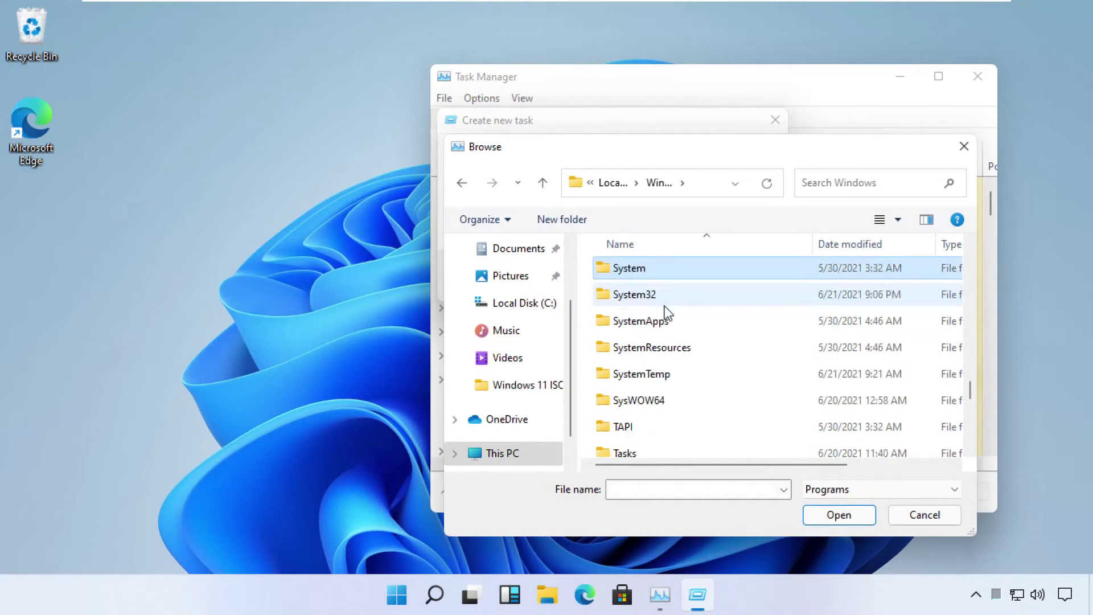
{"action": "type", "text": "tem32"}
{"action": "key", "text": "Return"}
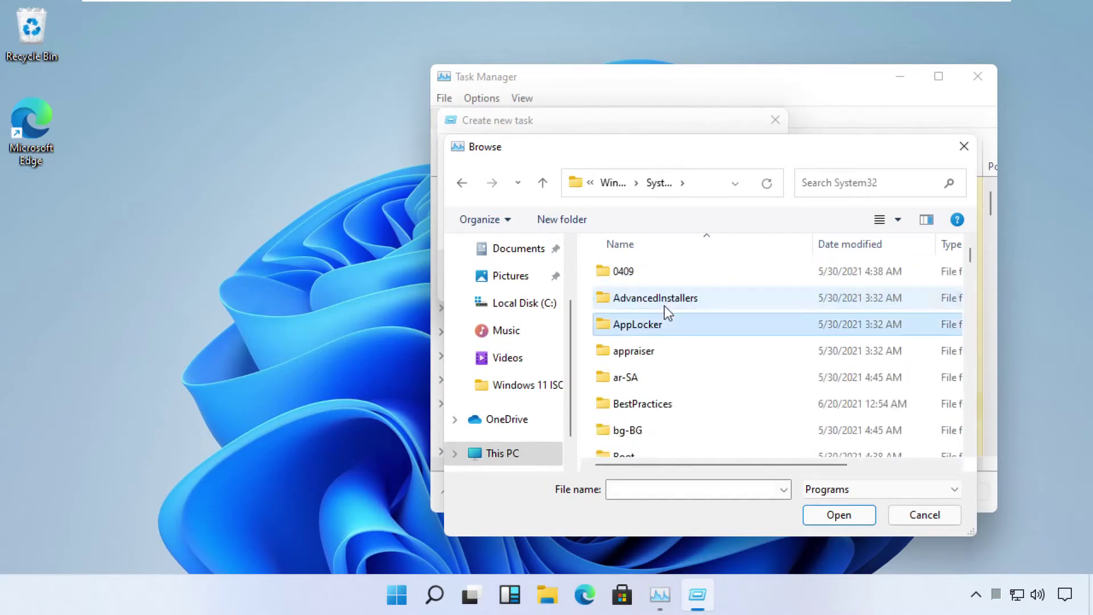
- Choose cmd from System32 and run it as a new task with administrative privileges
{"action": "type", "text": "cmd"}
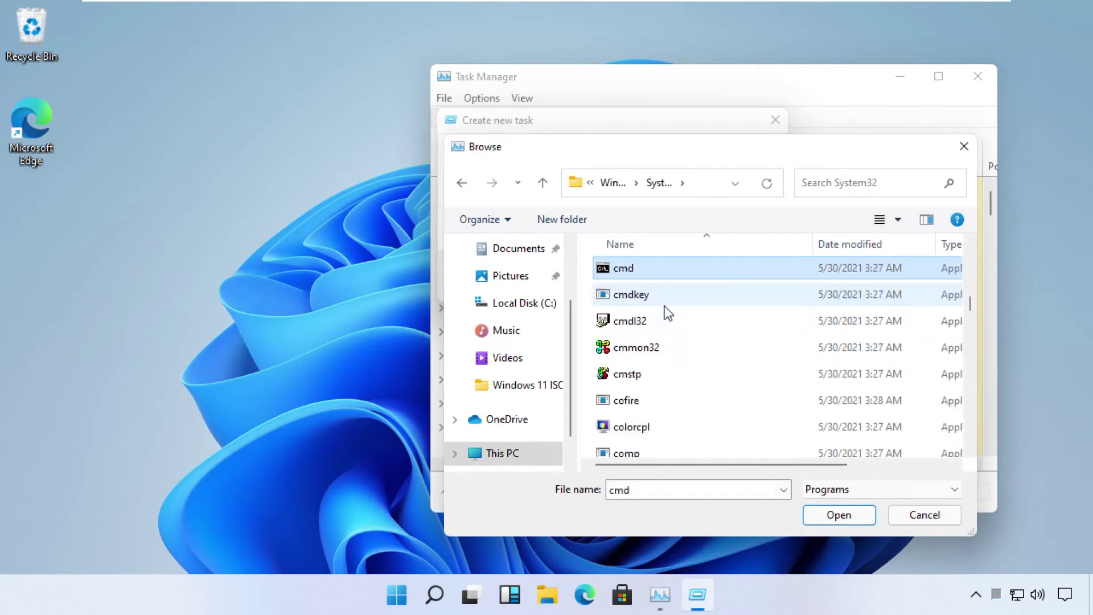
{"action": "left_click", "coordinate": [703, 273]}
{"action": "left_click", "coordinate": [834, 514]}
{"action": "left_click", "coordinate": [832, 516]}
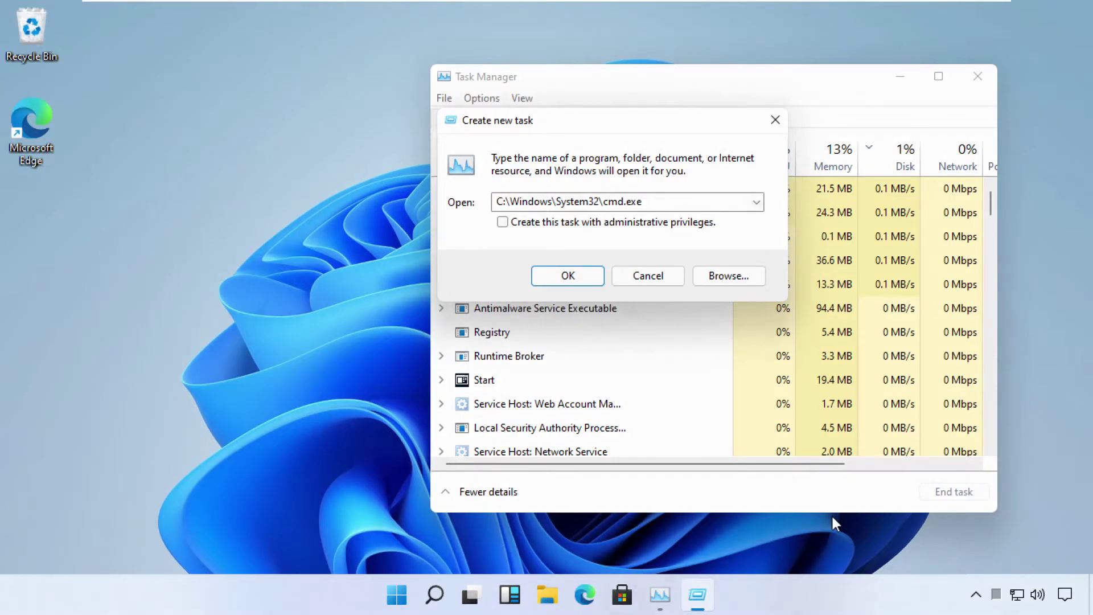
{"action": "left_click", "coordinate": [503, 223]}
{"action": "left_click", "coordinate": [545, 275]}
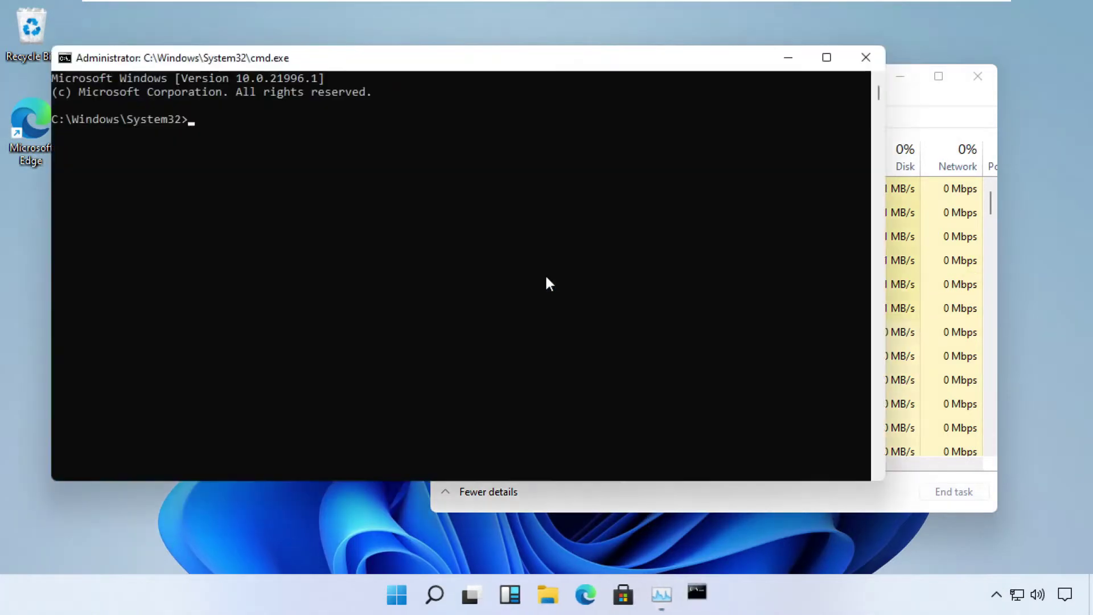
- Update the group policies with the gpupdate command in the administrator command prompt
{"action": "left_click_drag", "start_coordinate": [420, 64], "coordinate": [551, 108]}
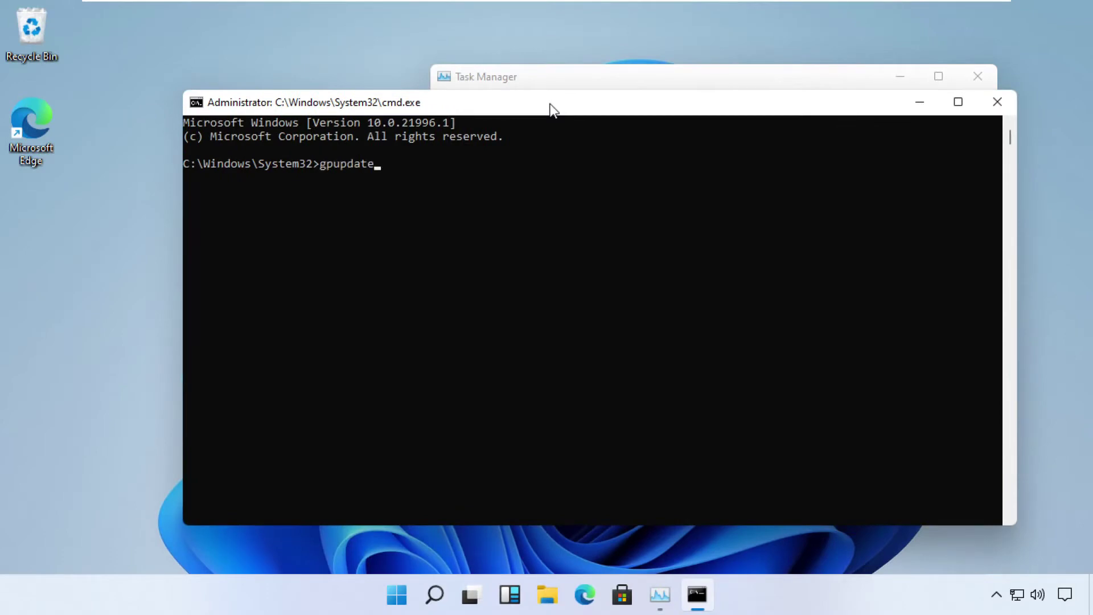
{"action": "key", "text": "Return"}
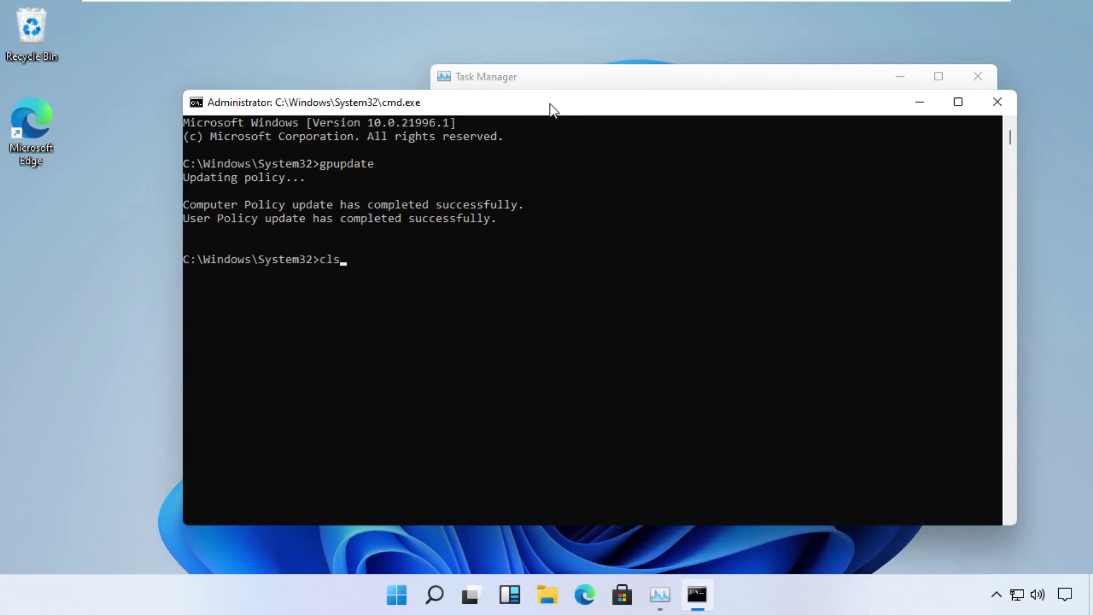
- Clear the console and check the C drive with the command chkdsk c:
{"action": "key", "text": "Return"}
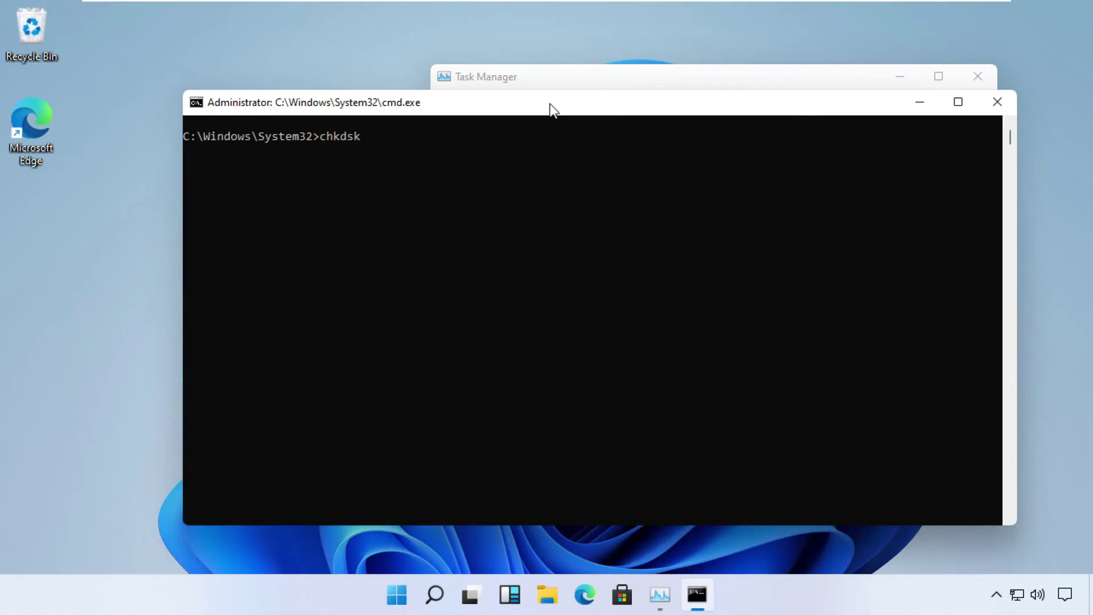
{"action": "type", "text": "chkdsk c:"}
{"action": "key", "text": "Return"}
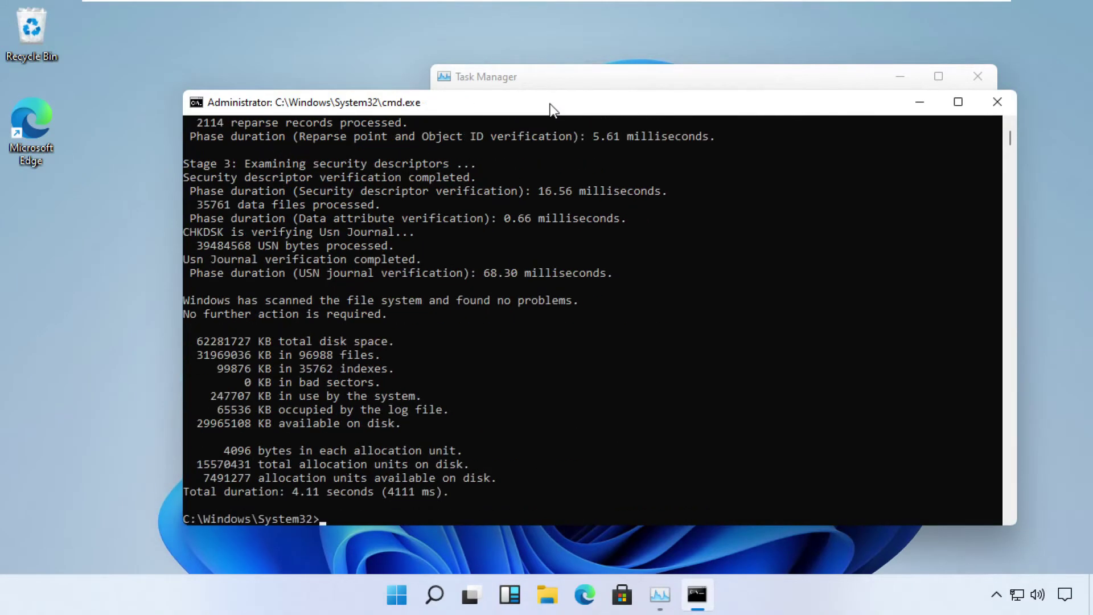
- Exit the command prompt and close Task Manager
{"action": "type", "text": "exit"}
{"action": "key", "text": "Return"}
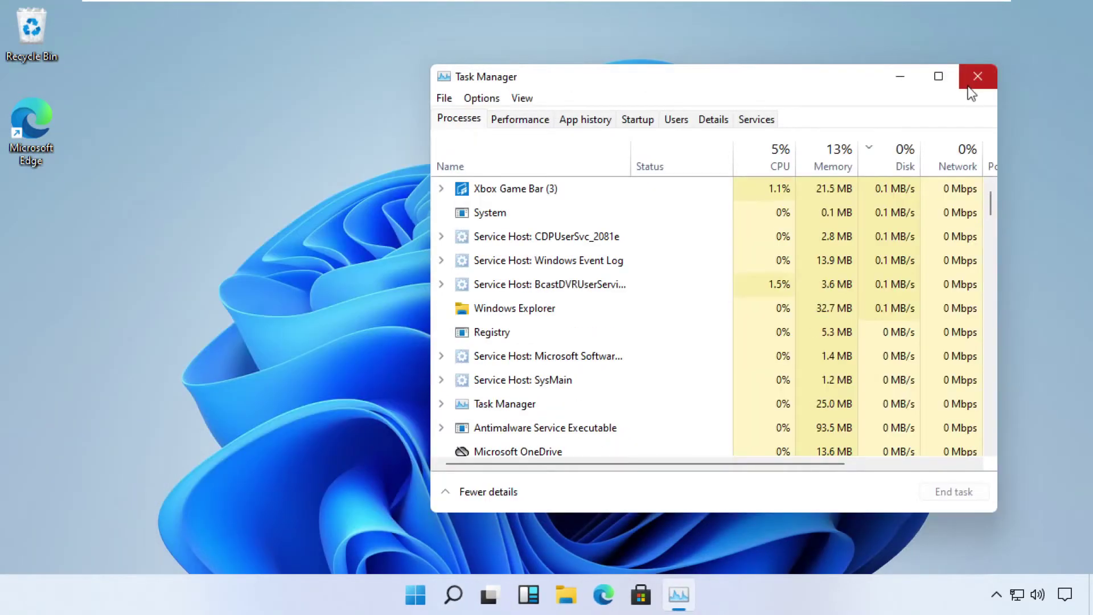
{"action": "left_click", "coordinate": [971, 86]}
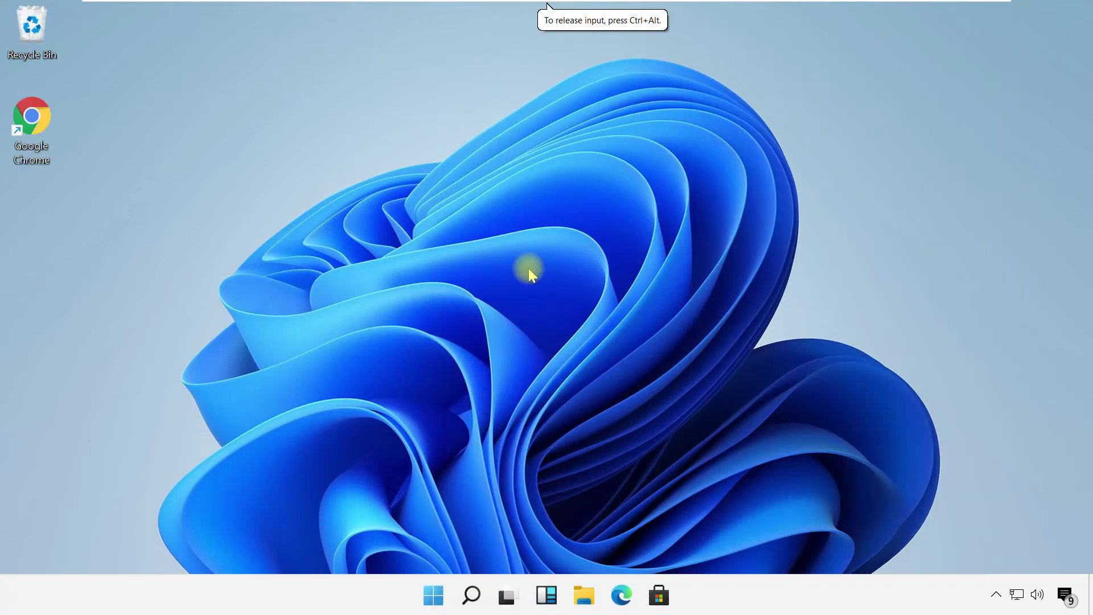
- Open the Windows Temp folder with the Run command temp and grant permanent access to it
{"action": "right_click", "coordinate": [435, 601]}
{"action": "left_click", "coordinate": [420, 506]}
{"action": "type", "text": "temp"}
{"action": "left_click", "coordinate": [137, 538]}
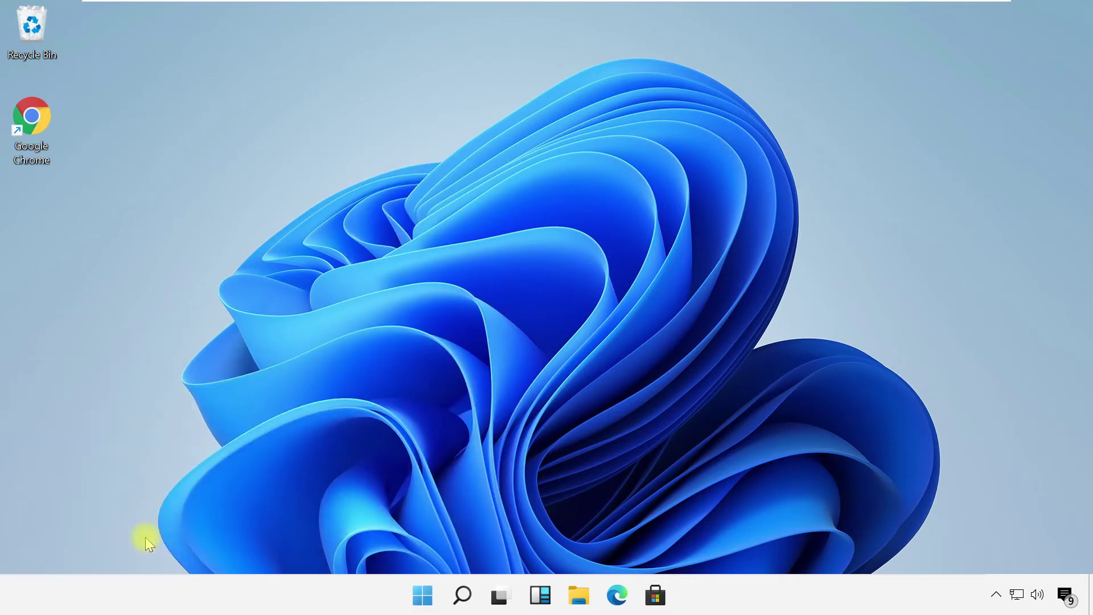
{"action": "left_click", "coordinate": [578, 323]}
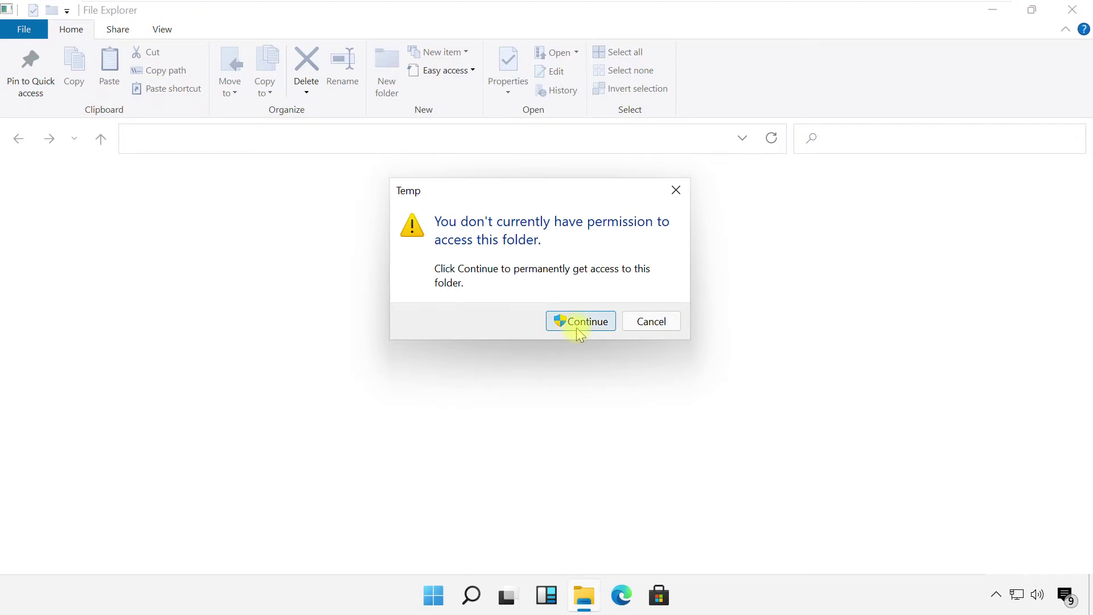
- Delete all files and folders in C:\Windows\Temp and close the folder window
{"action": "left_click_drag", "start_coordinate": [763, 190], "coordinate": [620, 512]}
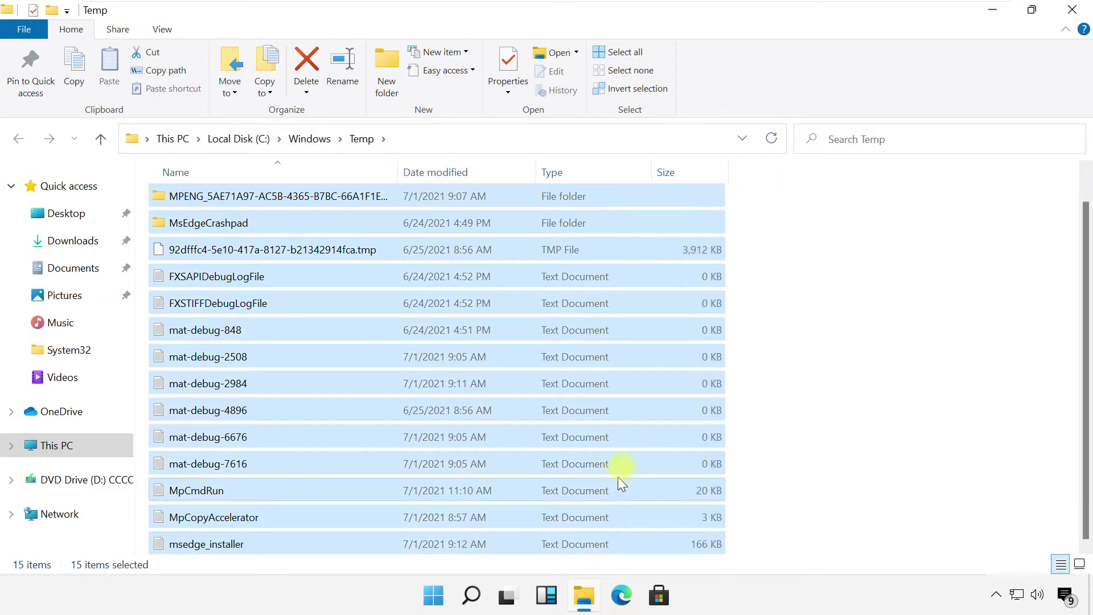
{"action": "right_click", "coordinate": [721, 386]}
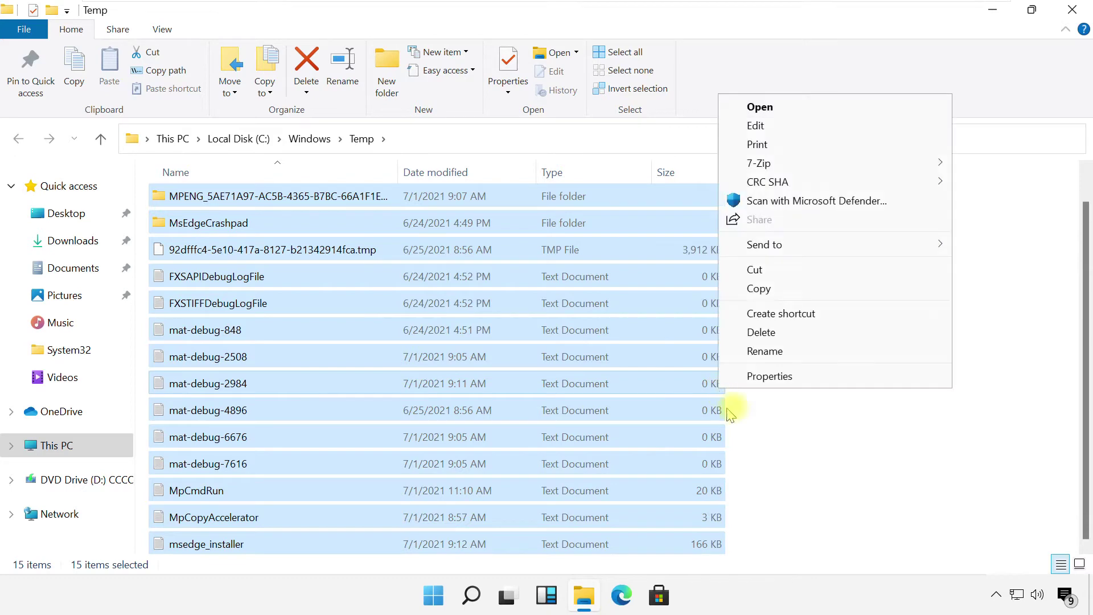
{"action": "left_click", "coordinate": [763, 333]}
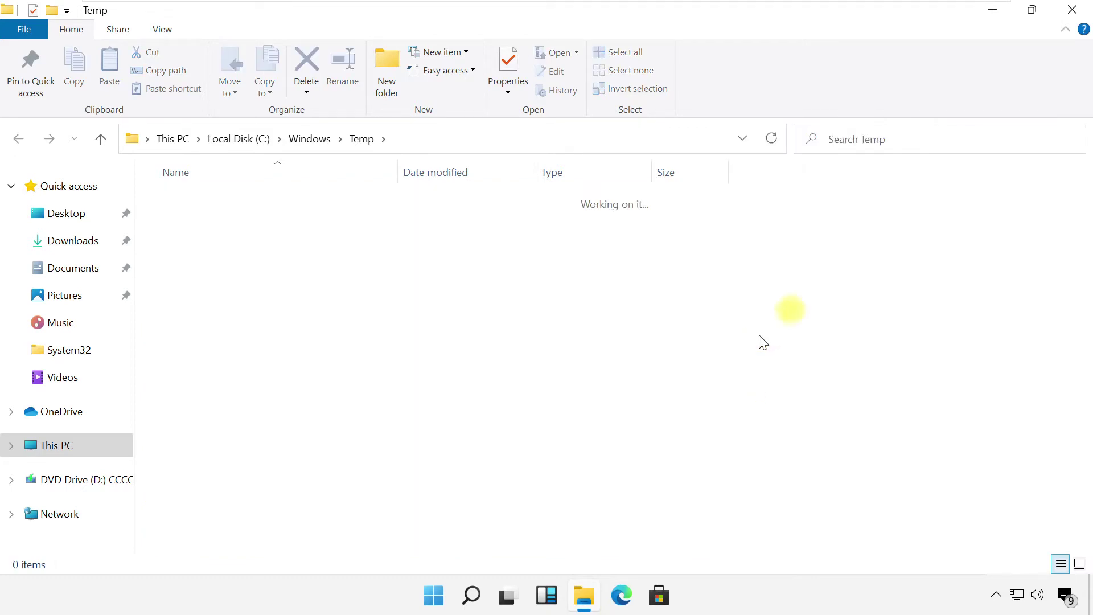
{"action": "left_click", "coordinate": [1072, 10]}
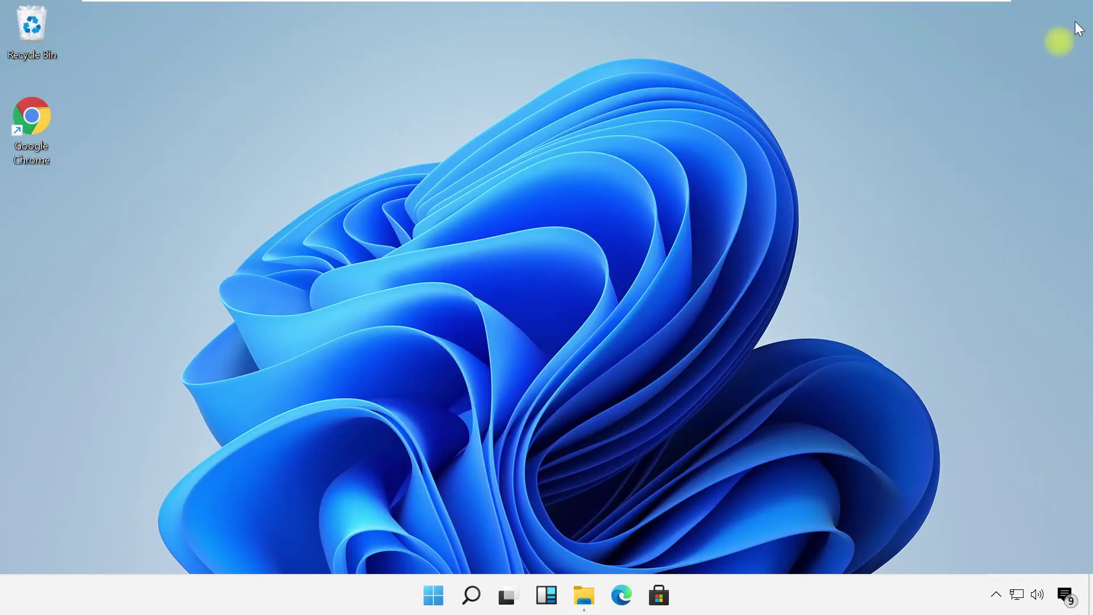
- Open the user's local temporary files folder with the Run command %temp%
{"action": "right_click", "coordinate": [431, 598]}
{"action": "left_click", "coordinate": [436, 501]}
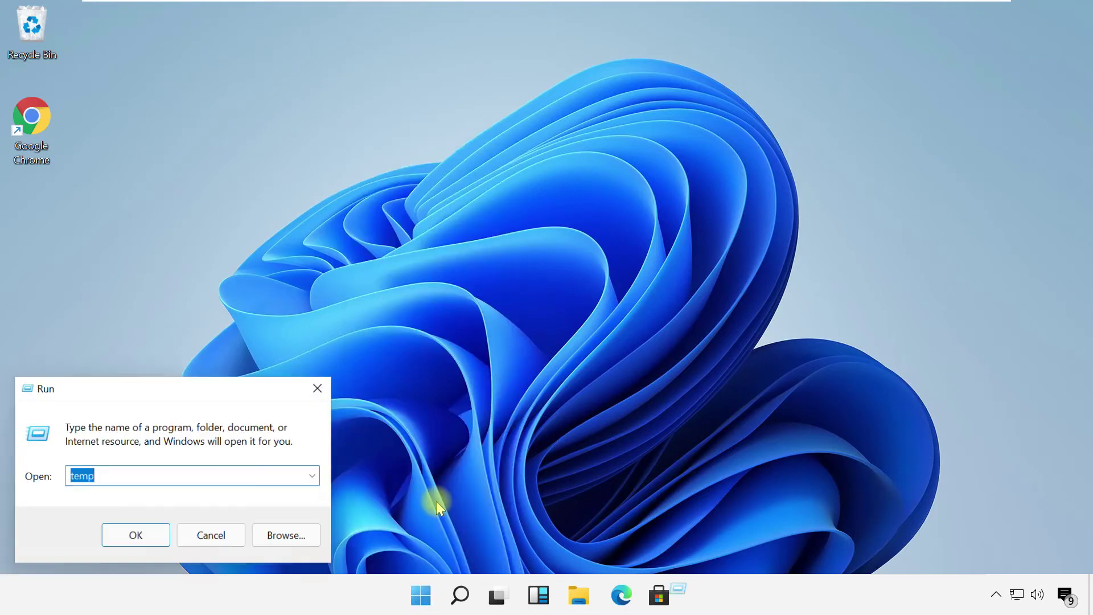
{"action": "type", "text": "%temp%"}
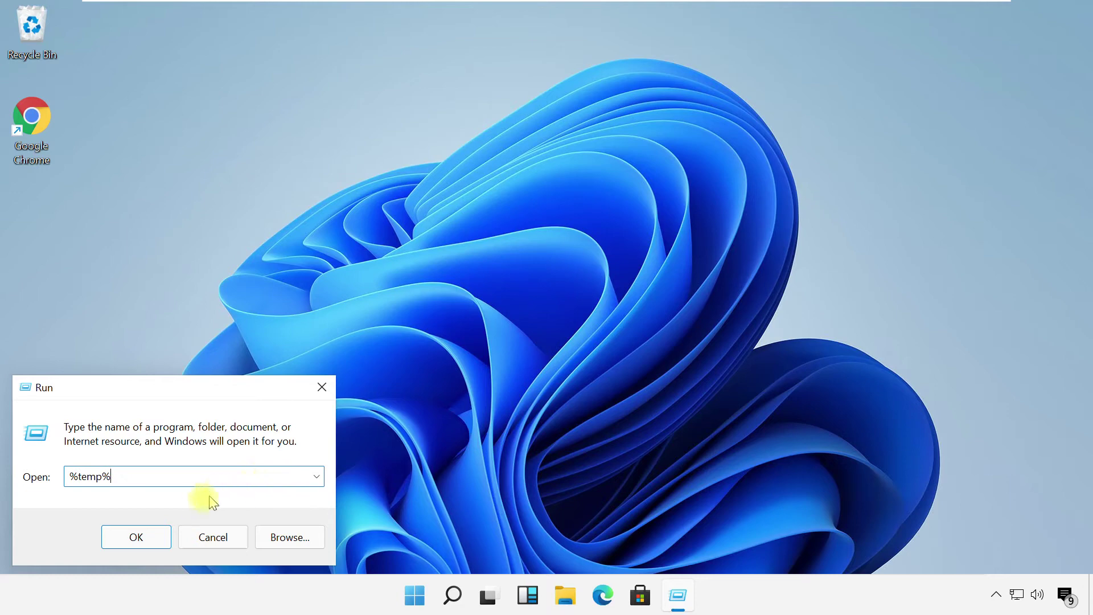
{"action": "left_click", "coordinate": [160, 527]}
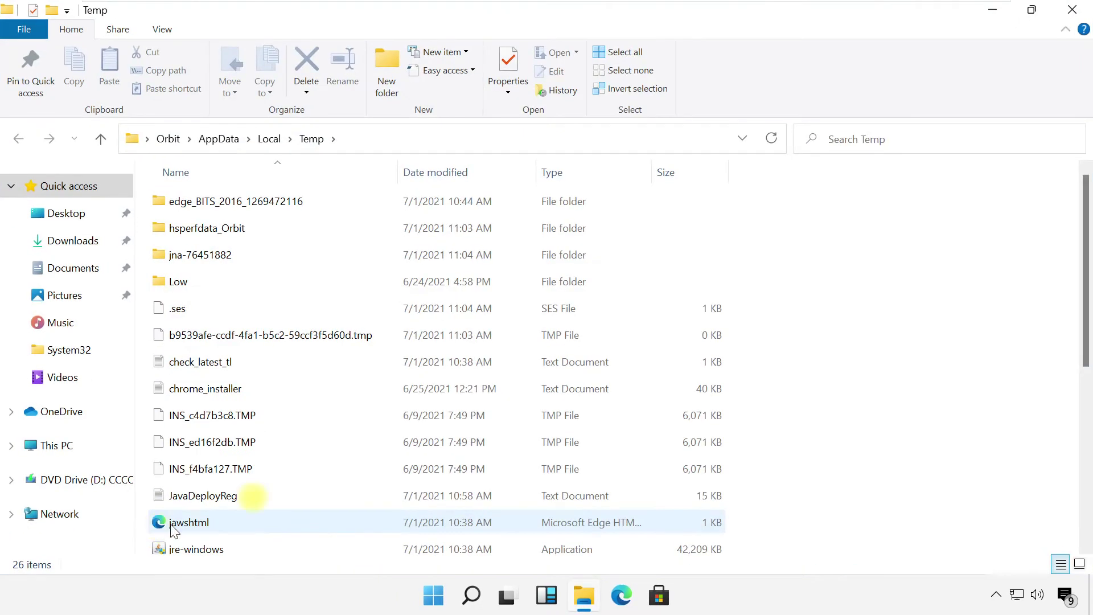
- Delete everything in the AppData\Local\Temp folder, skipping files in use, and close the folder window
{"action": "left_click_drag", "start_coordinate": [828, 194], "coordinate": [591, 553]}
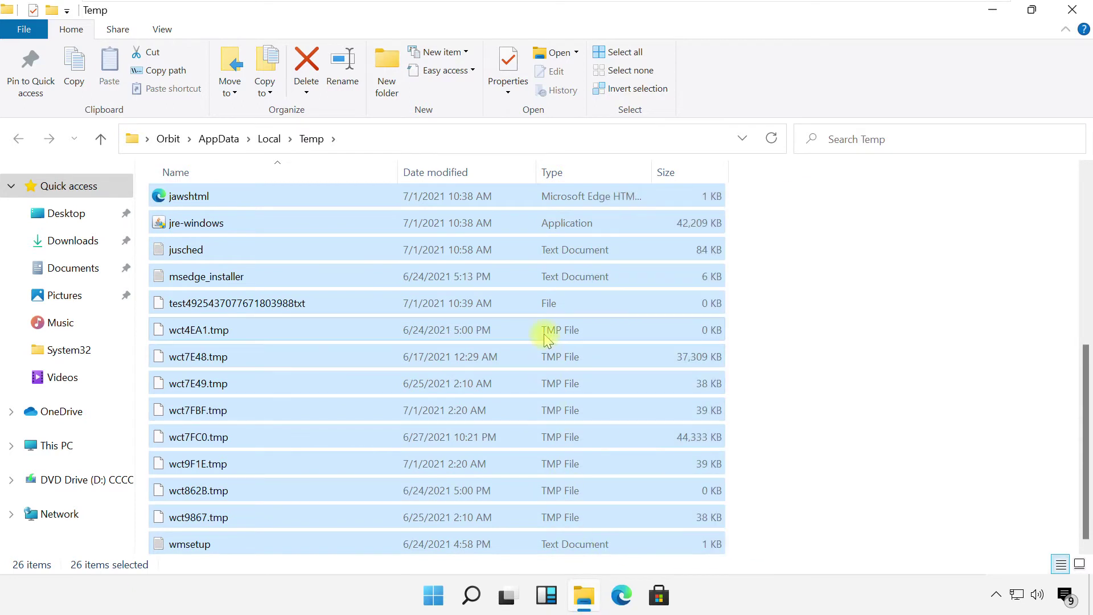
{"action": "right_click", "coordinate": [547, 347]}
{"action": "left_click", "coordinate": [622, 282]}
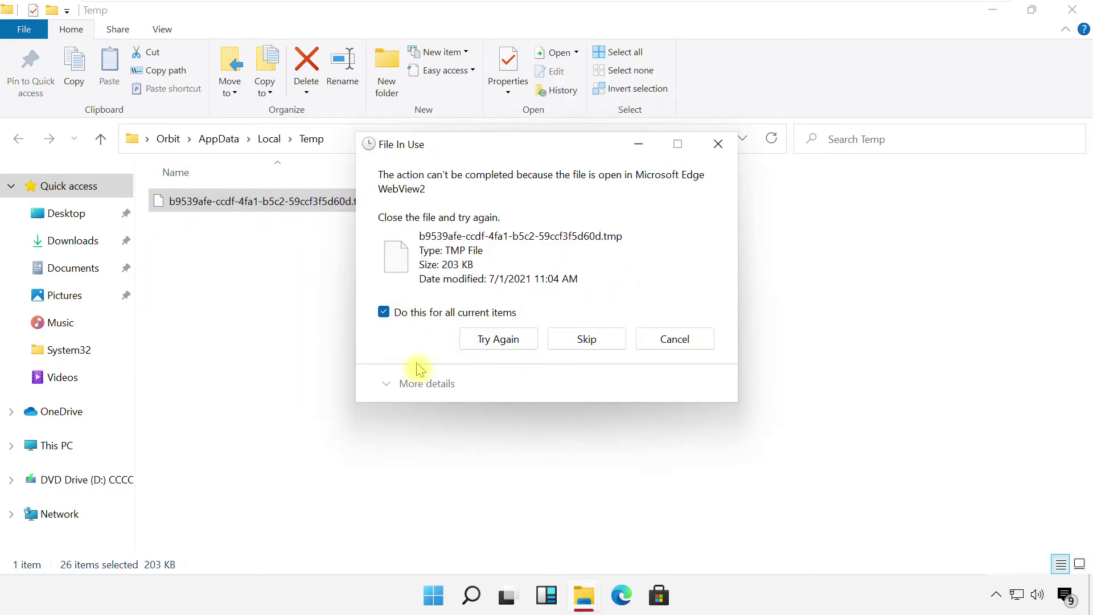
{"action": "left_click", "coordinate": [583, 347]}
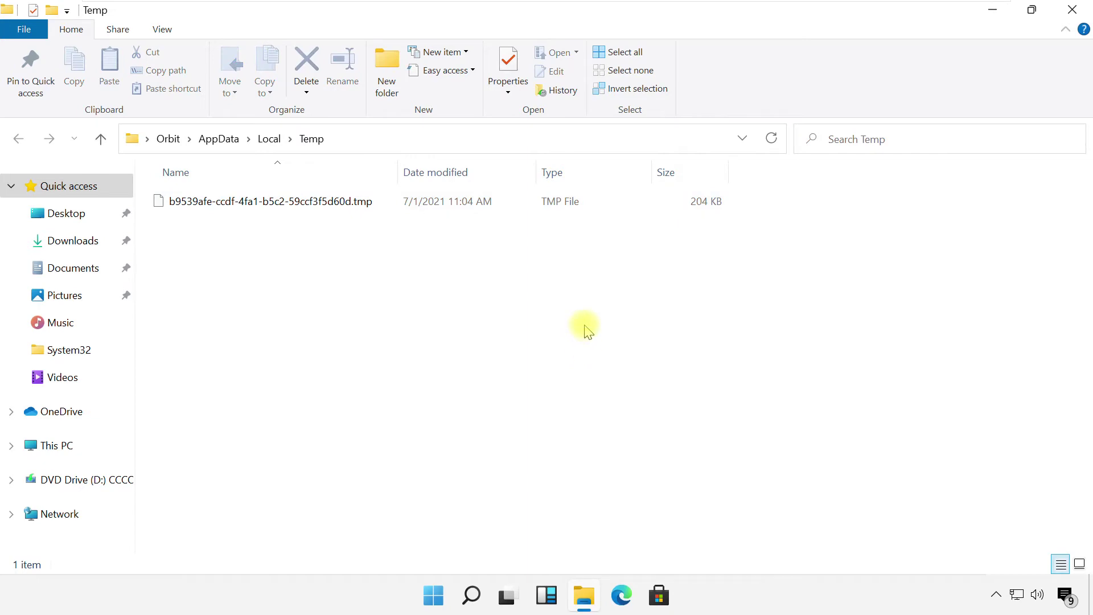
{"action": "left_click", "coordinate": [1071, 10]}
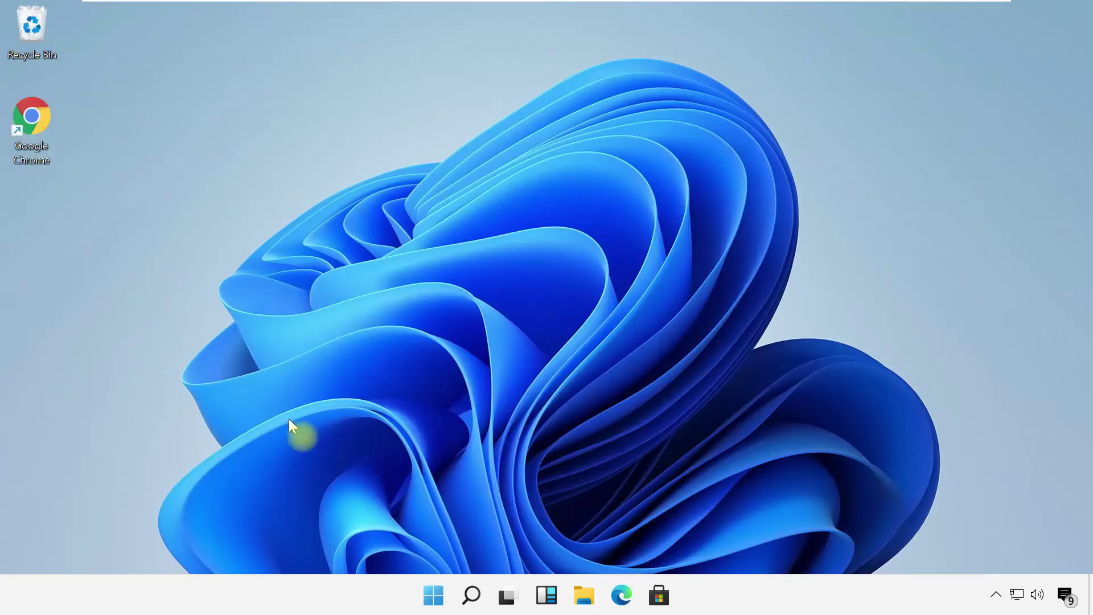
- Open the Windows Prefetch folder with the Run command prefetch and grant permanent access to it
{"action": "right_click", "coordinate": [428, 593]}
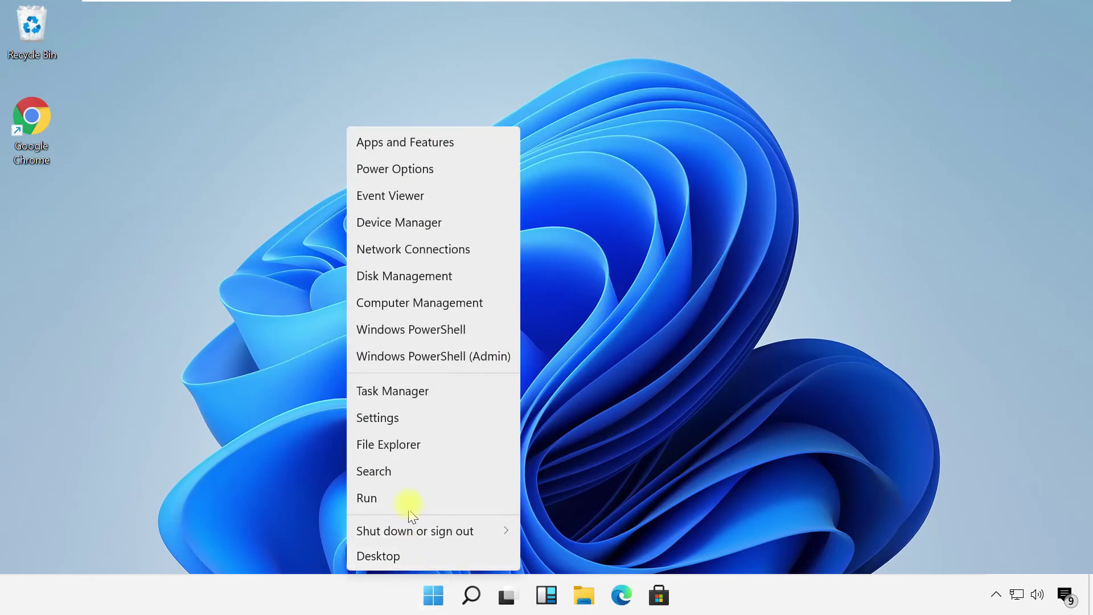
{"action": "left_click", "coordinate": [410, 499]}
{"action": "type", "text": "prefetch"}
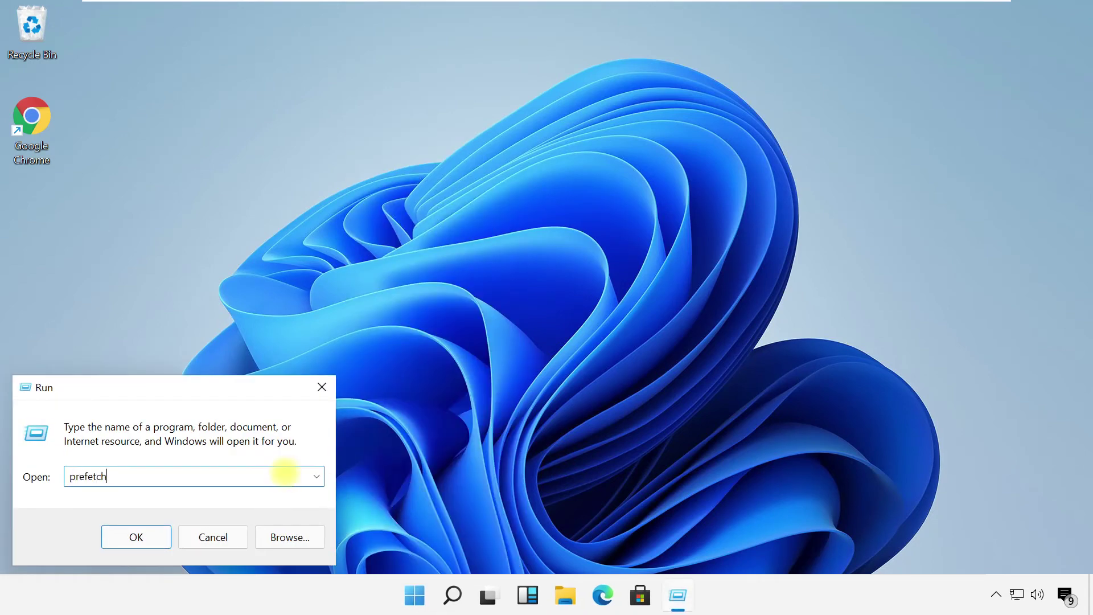
{"action": "left_click", "coordinate": [166, 532]}
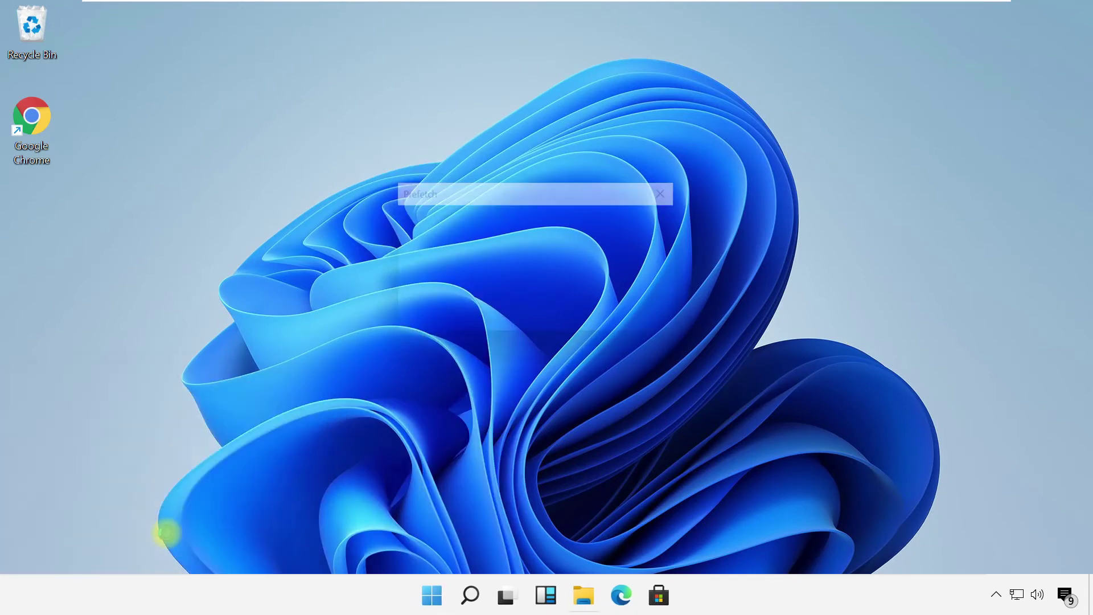
{"action": "left_click", "coordinate": [570, 321]}
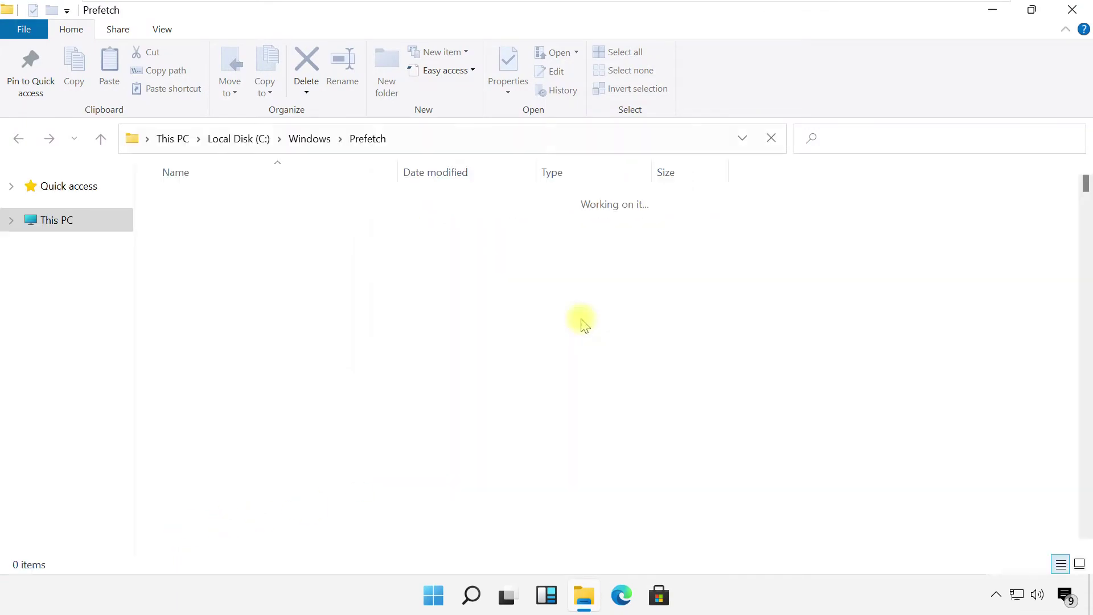
- Delete all files in the C:\Windows\Prefetch folder and close the folder window
{"action": "left_click_drag", "start_coordinate": [774, 215], "coordinate": [557, 425]}
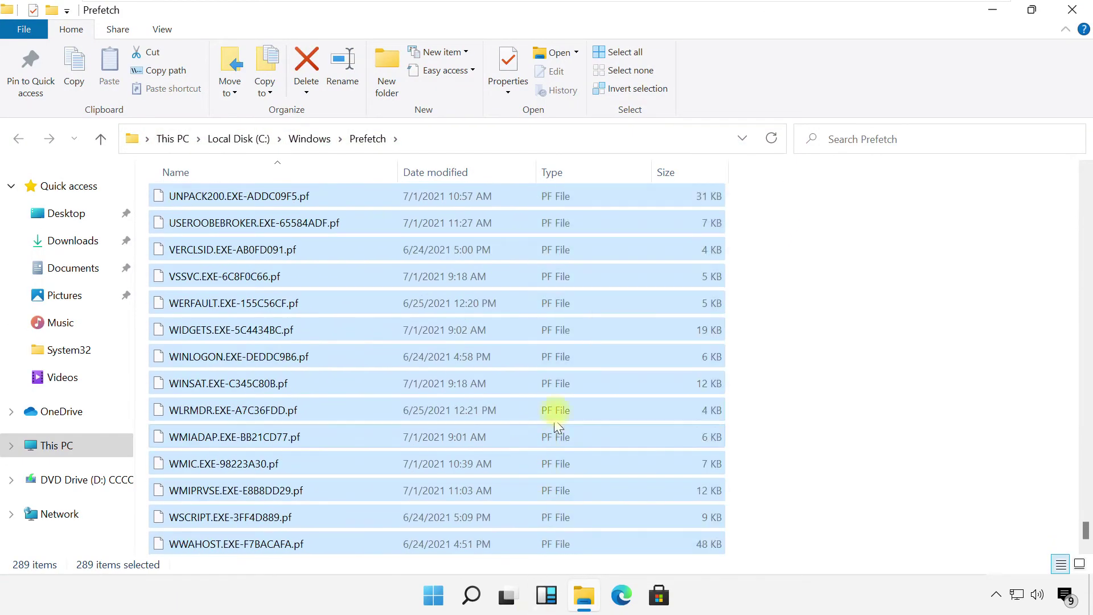
{"action": "right_click", "coordinate": [720, 303]}
{"action": "left_click", "coordinate": [761, 485]}
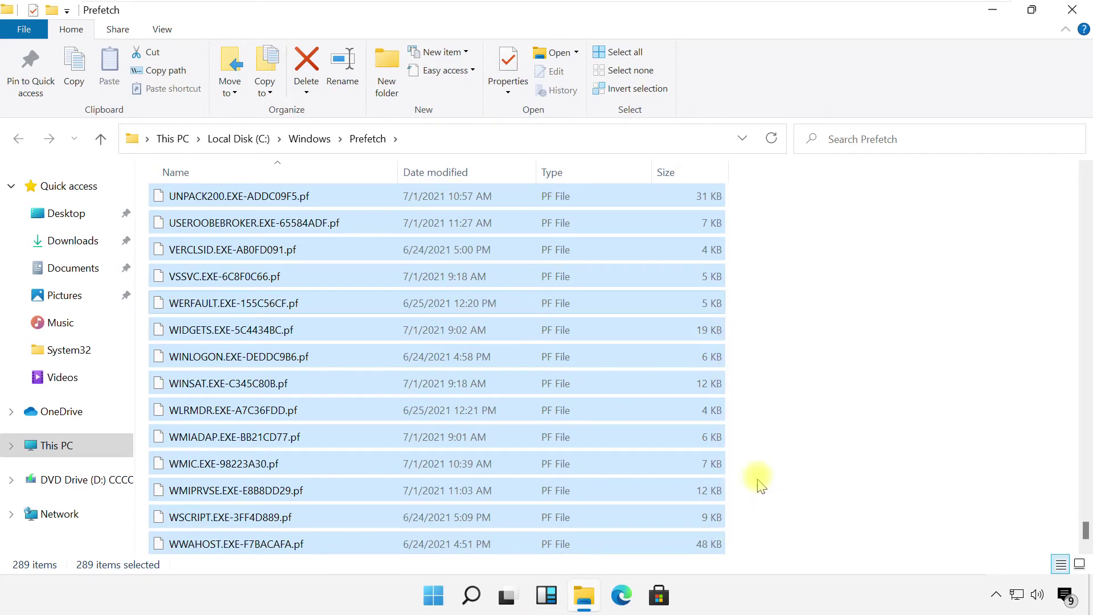
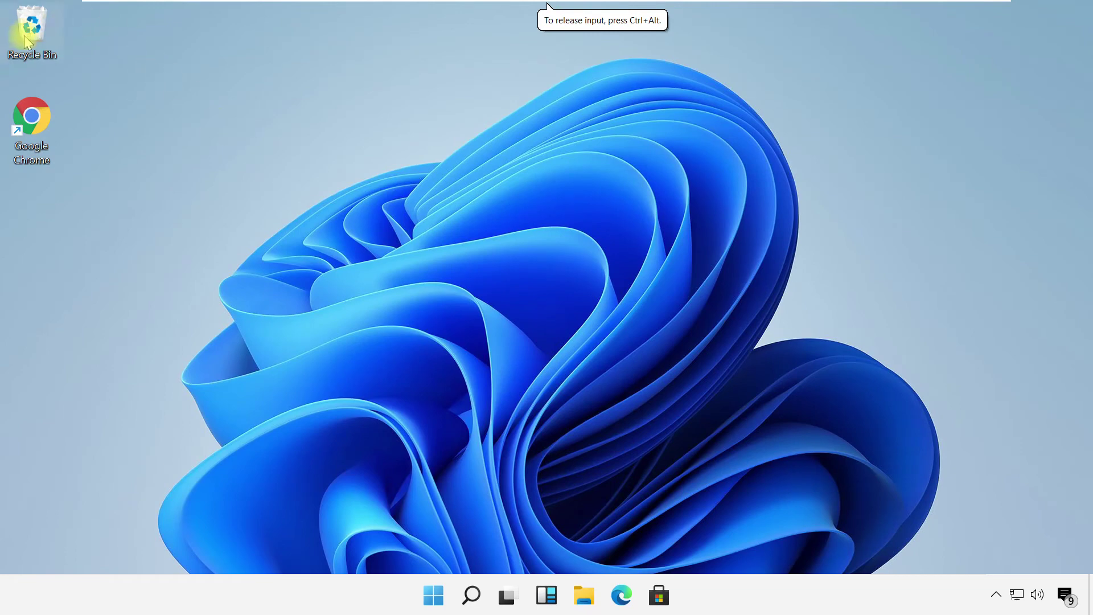
- Permanently delete every item in the Recycle Bin and close its window
{"action": "double_click", "coordinate": [26, 41]}
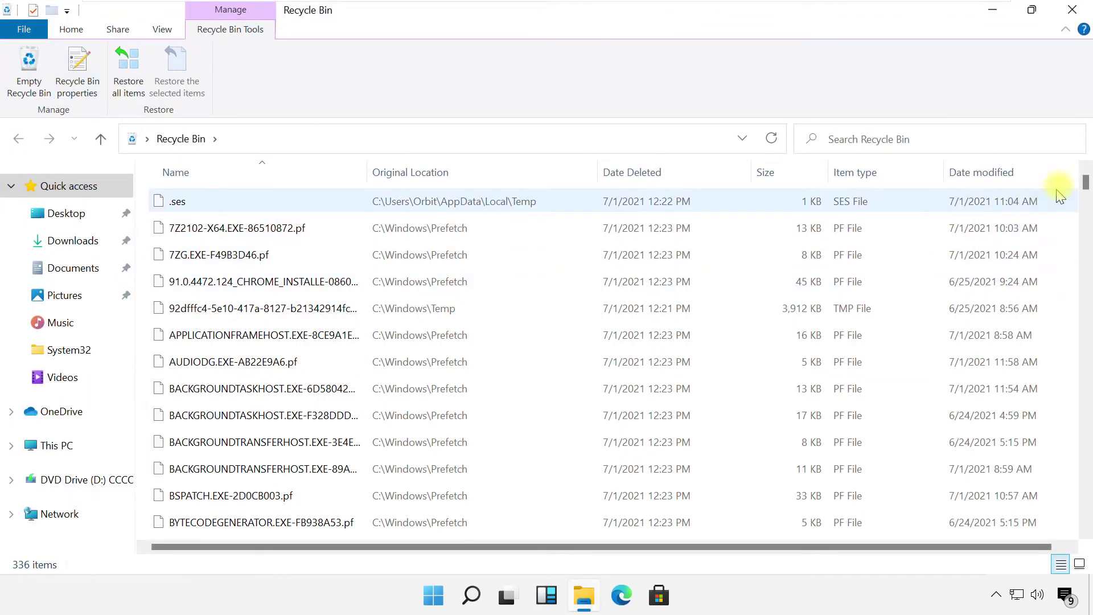
{"action": "left_click", "coordinate": [863, 205]}
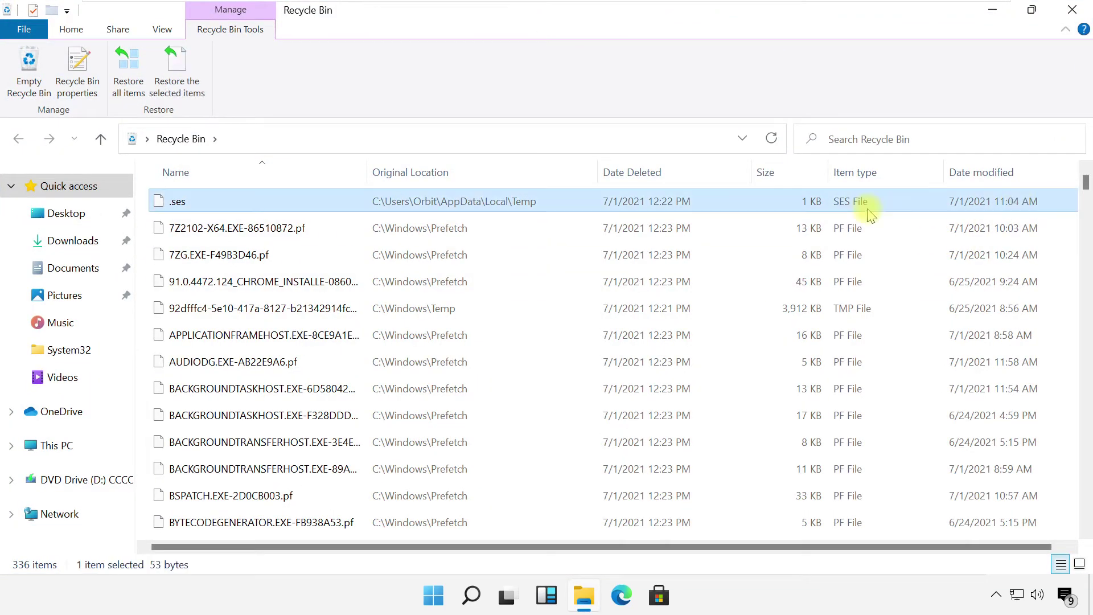
{"action": "key", "text": "ctrl+a"}
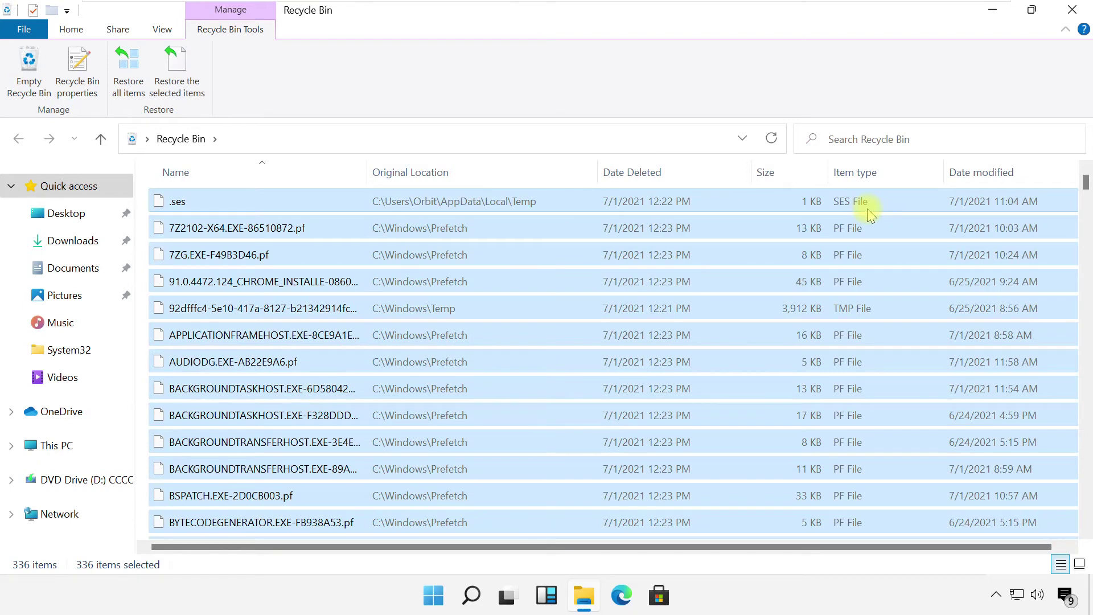
{"action": "right_click", "coordinate": [871, 212]}
{"action": "left_click", "coordinate": [891, 268]}
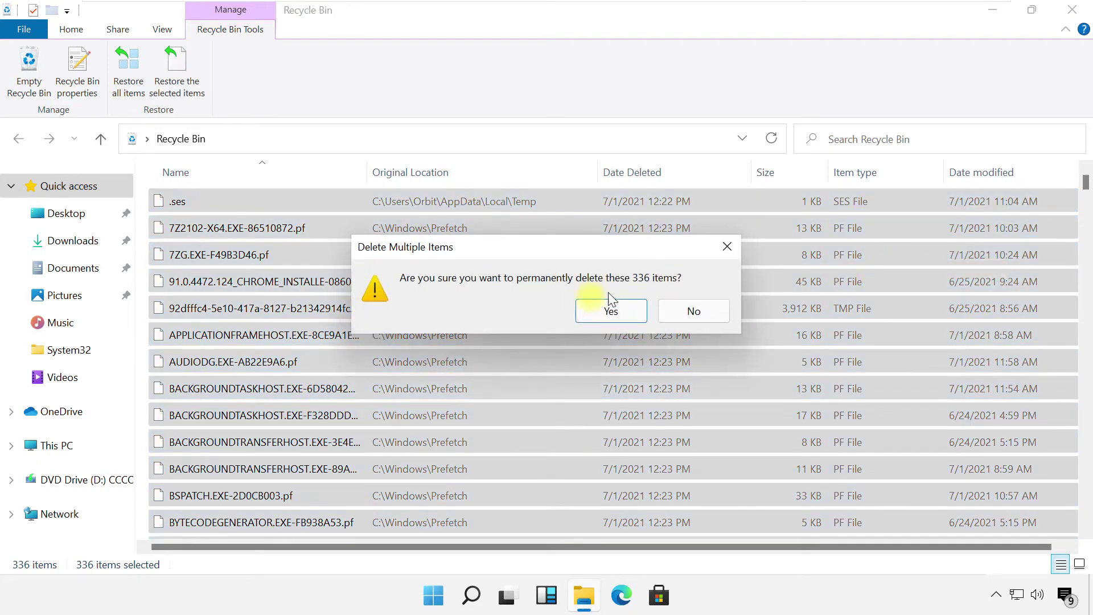
{"action": "left_click", "coordinate": [609, 311]}
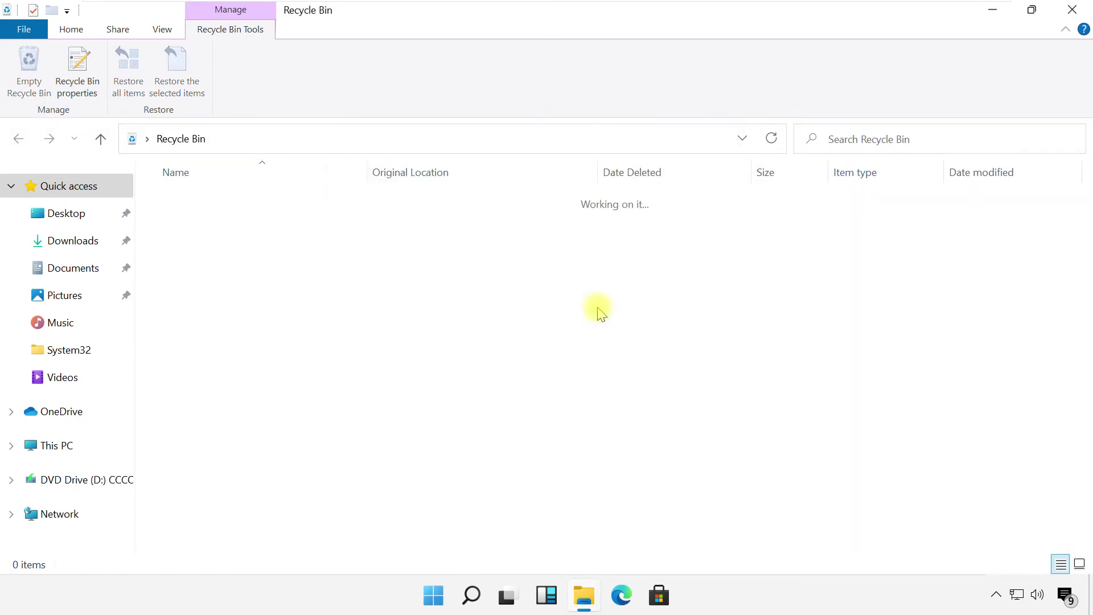
{"action": "left_click", "coordinate": [1073, 10]}
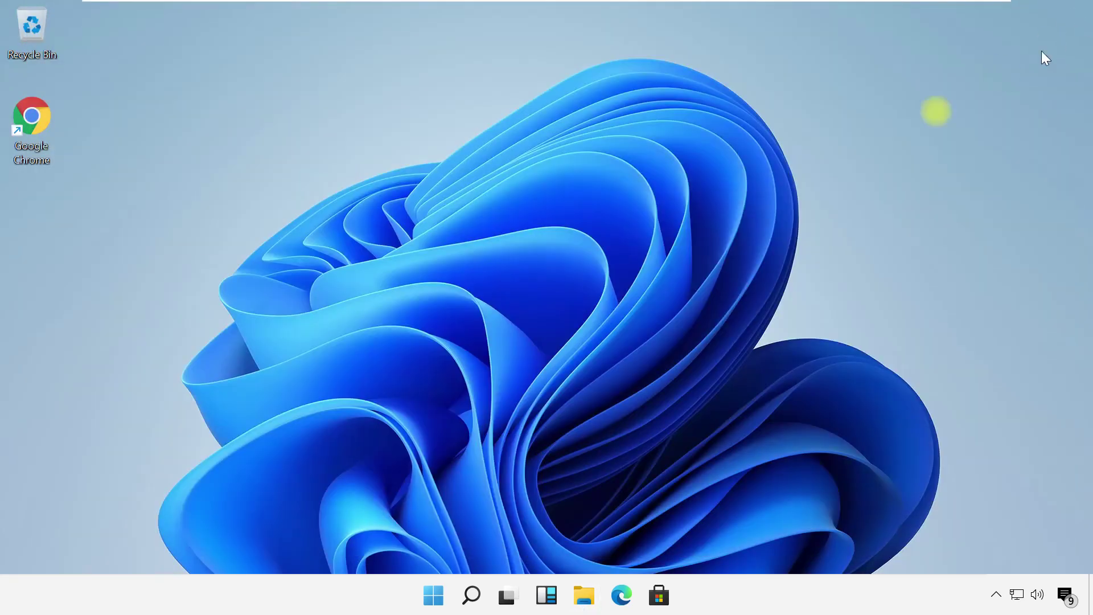
- Search Windows for "add or remove programs" and open the Apps & features settings
{"action": "left_click", "coordinate": [470, 594]}
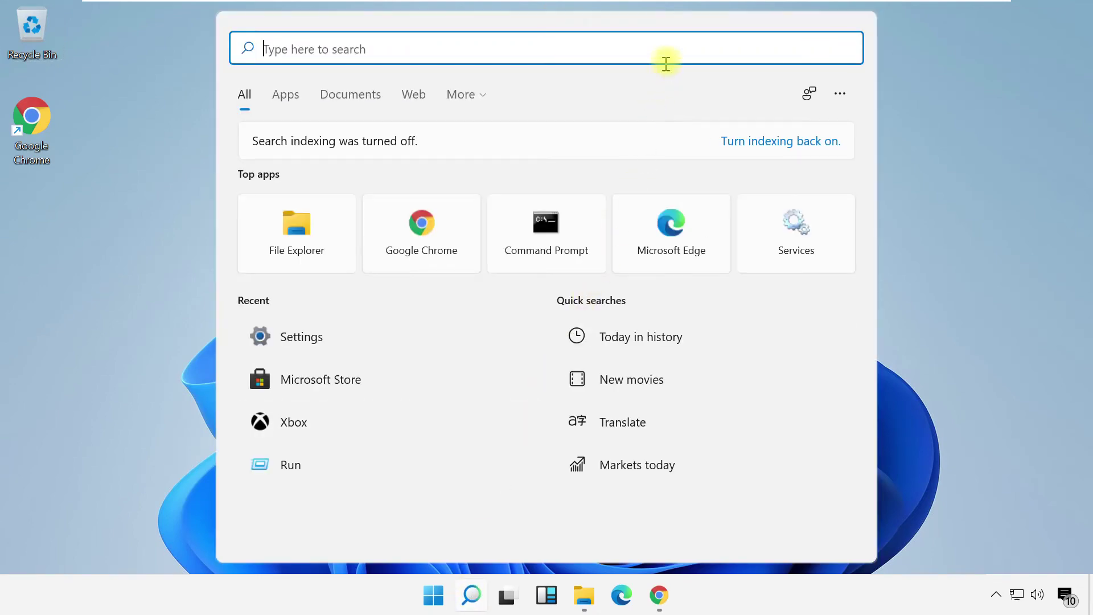
{"action": "type", "text": "add or remove programs"}
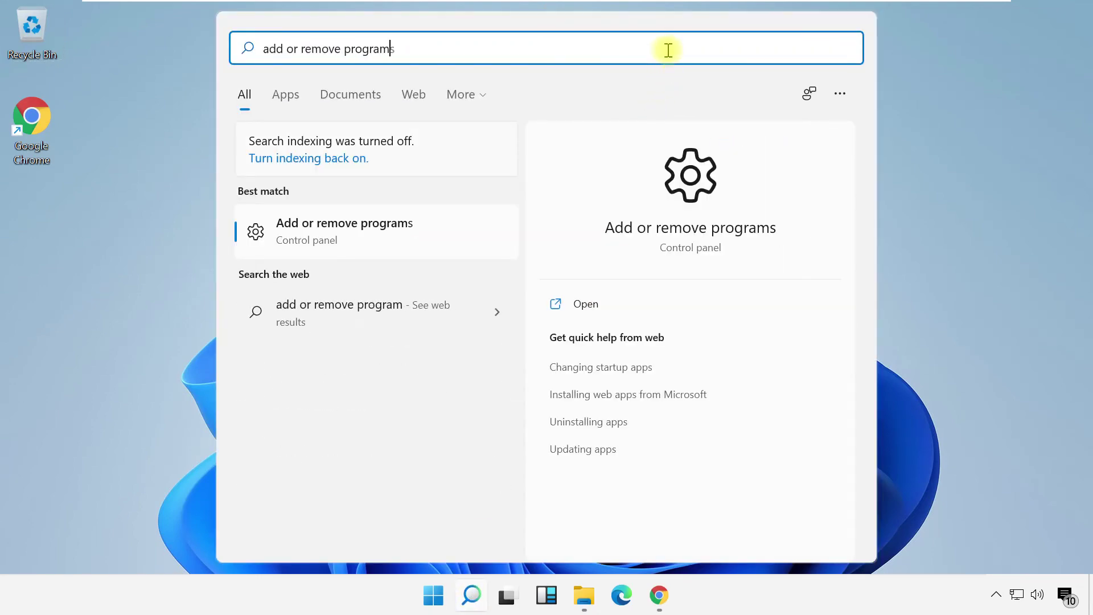
{"action": "left_click", "coordinate": [447, 222]}
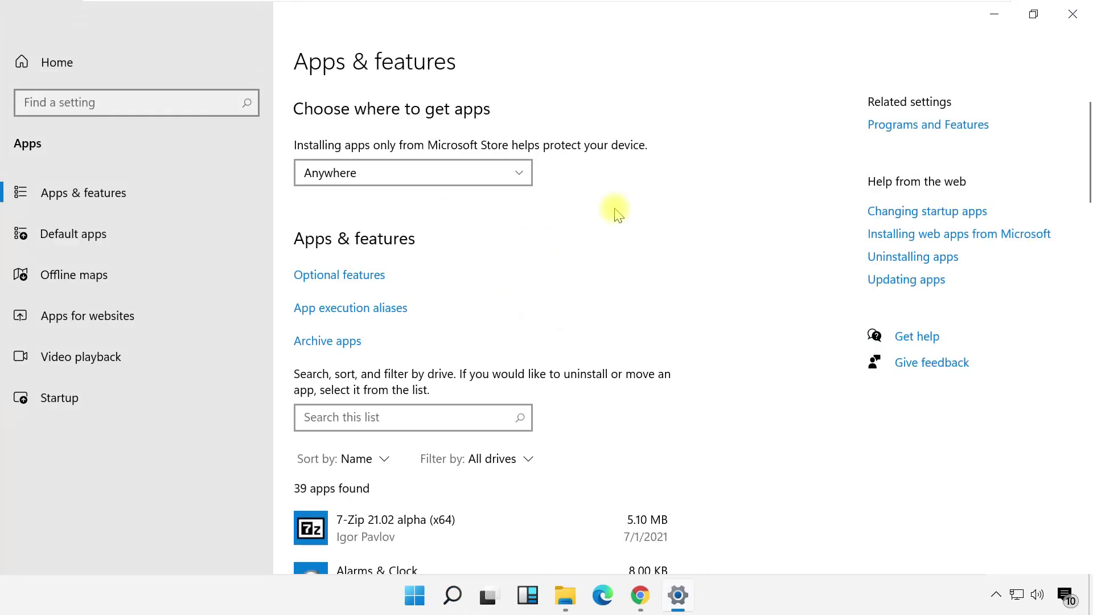
- Show the uninstall option for 7-Zip 21.02 alpha (x64) without removing the app, and close Settings
{"action": "scroll", "coordinate": [734, 288], "scroll_direction": "down", "scroll_amount": 6}
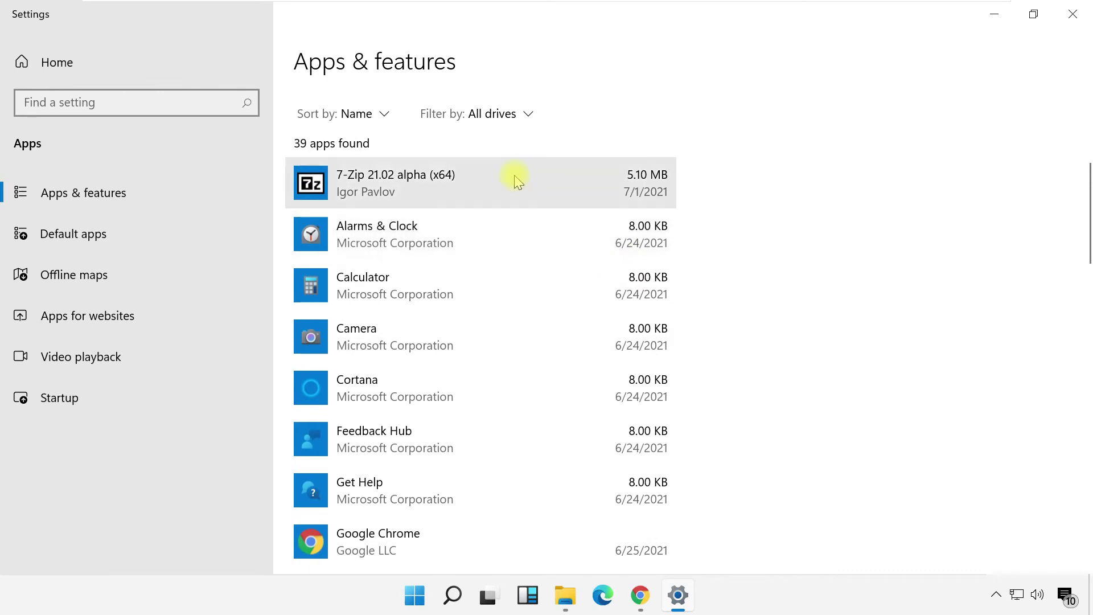
{"action": "left_click", "coordinate": [518, 185]}
{"action": "left_click", "coordinate": [648, 263]}
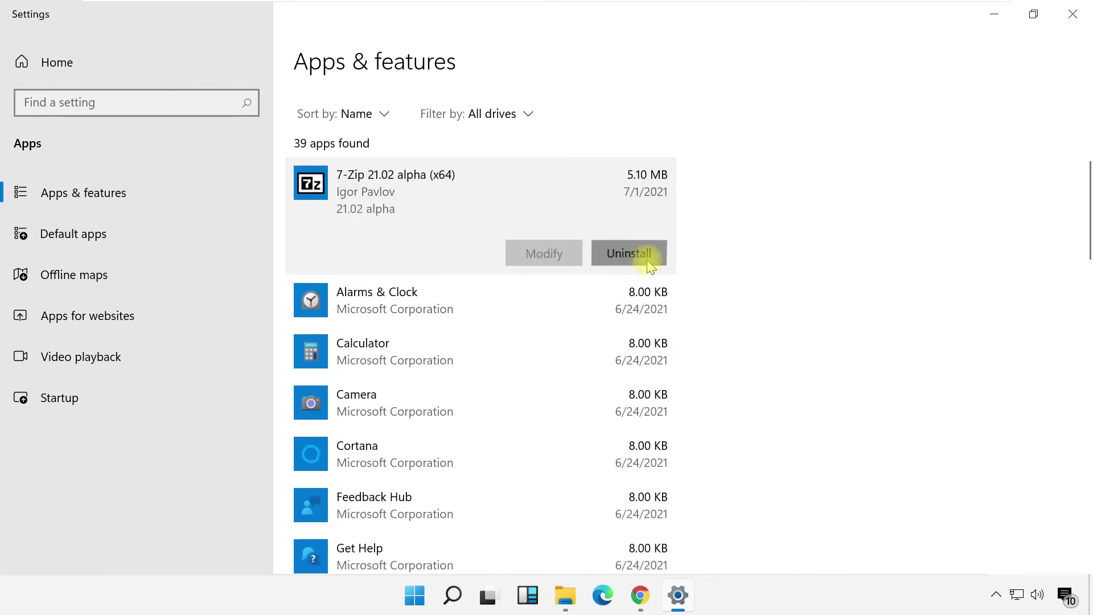
{"action": "left_click", "coordinate": [716, 258]}
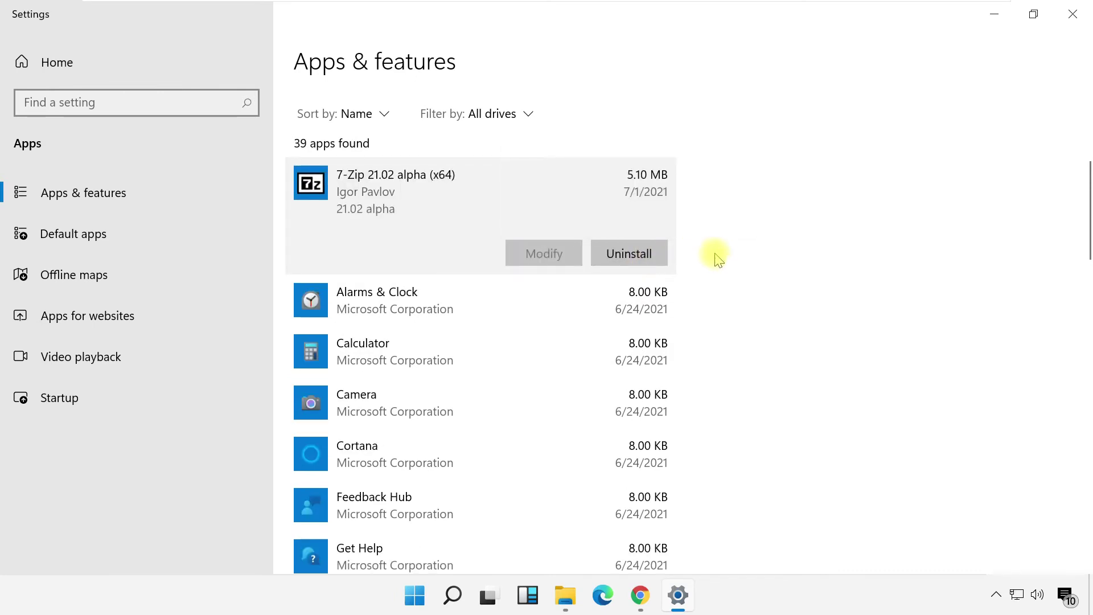
{"action": "scroll", "coordinate": [716, 258], "scroll_direction": "up", "scroll_amount": 3}
{"action": "left_click", "coordinate": [1071, 13]}
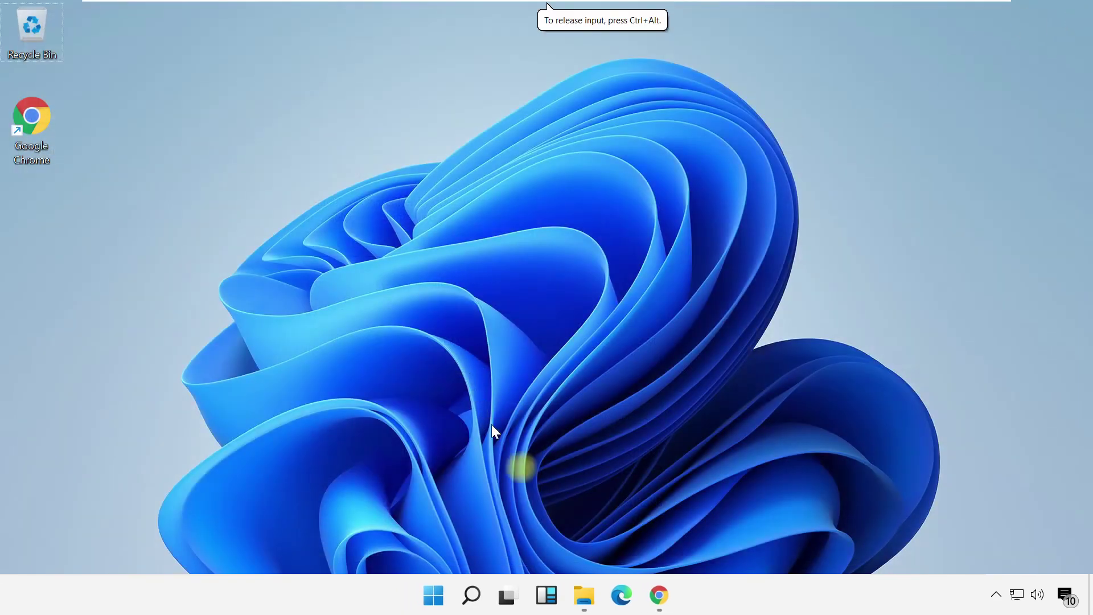
- Open the properties of Local Disk (C:) from This PC and show its error-checking and optimization tools
{"action": "left_click", "coordinate": [584, 595]}
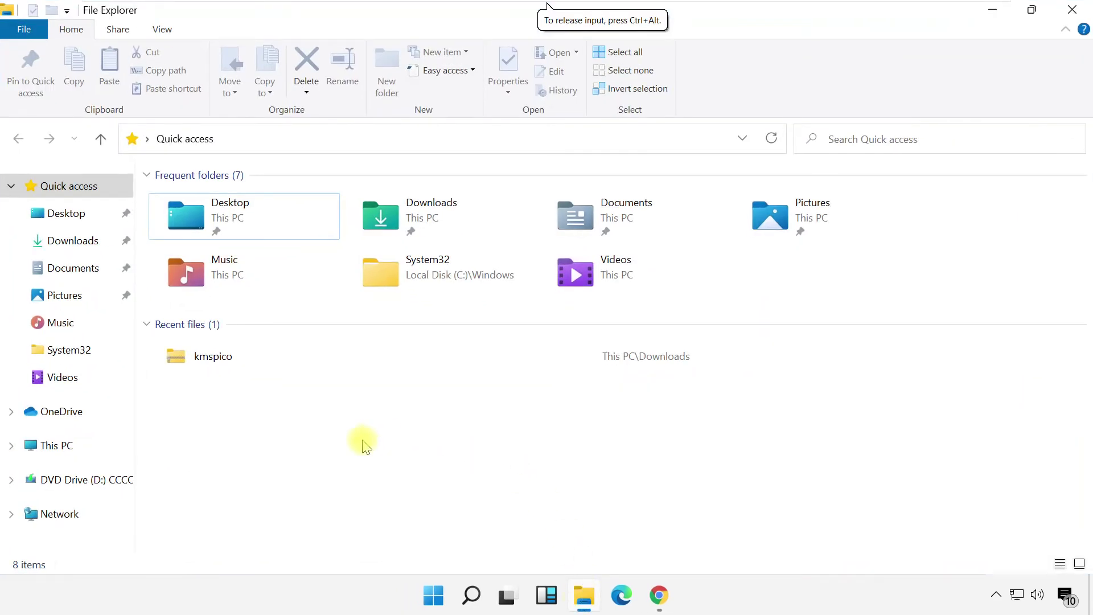
{"action": "left_click", "coordinate": [109, 445]}
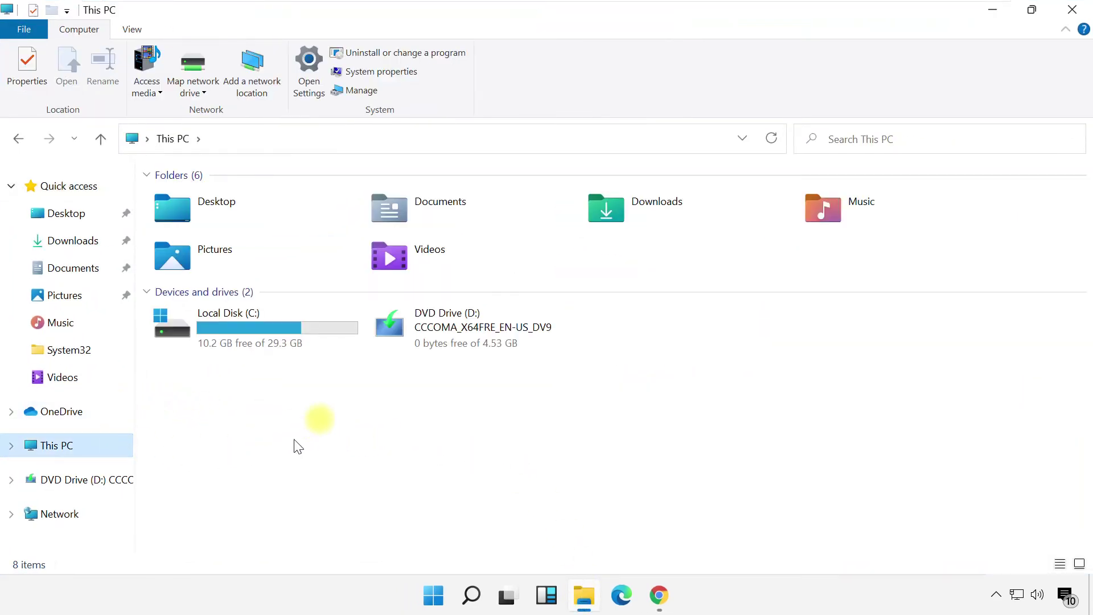
{"action": "left_click", "coordinate": [313, 326]}
{"action": "right_click", "coordinate": [313, 327]}
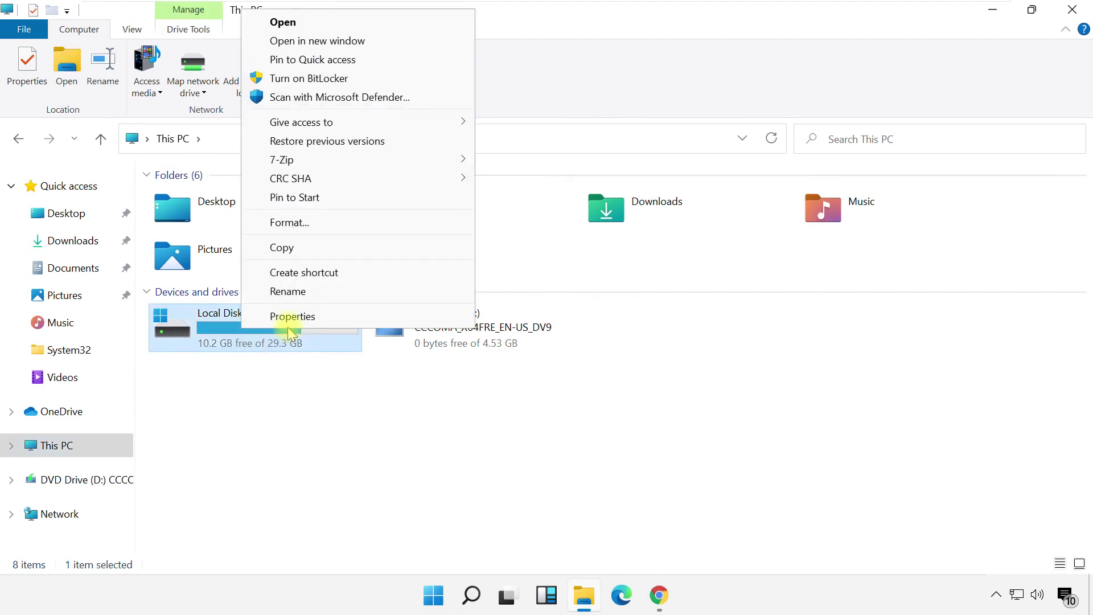
{"action": "left_click", "coordinate": [289, 326]}
{"action": "left_click_drag", "start_coordinate": [456, 151], "coordinate": [590, 61]}
{"action": "left_click", "coordinate": [495, 101]}
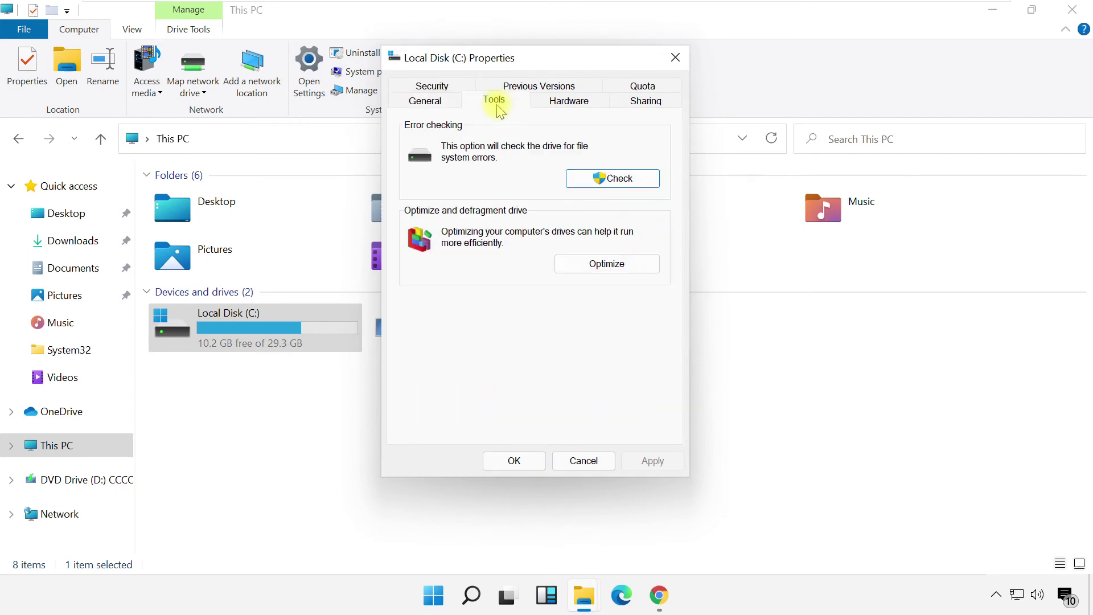
- Optimize and defragment drive C:, and close the drive dialogs and the This PC window
{"action": "left_click", "coordinate": [559, 268]}
{"action": "left_click", "coordinate": [746, 349]}
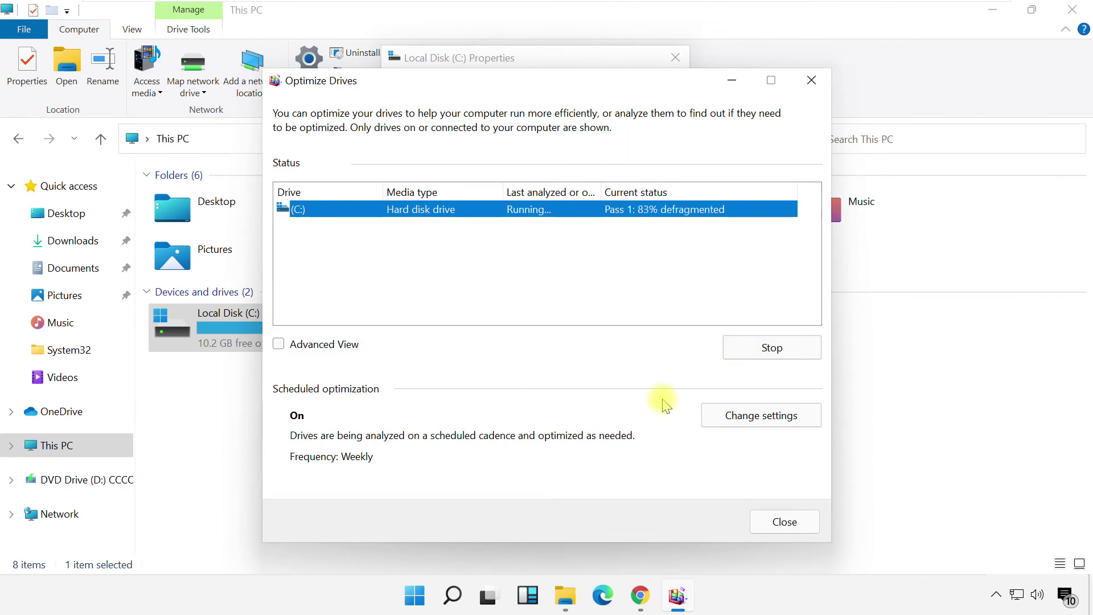
{"action": "left_click", "coordinate": [784, 521]}
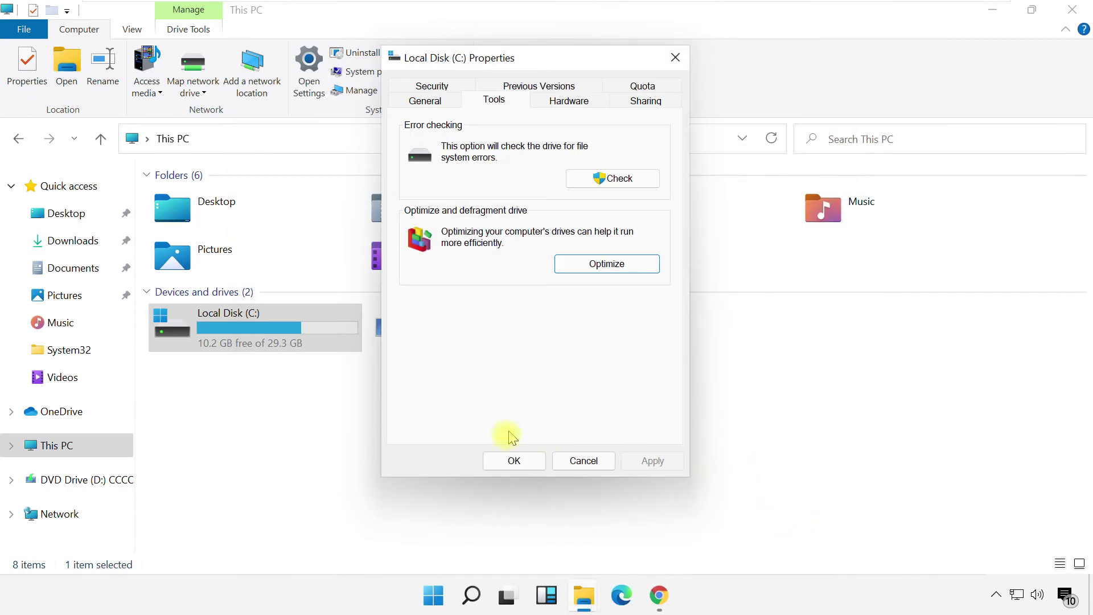
{"action": "left_click", "coordinate": [509, 460]}
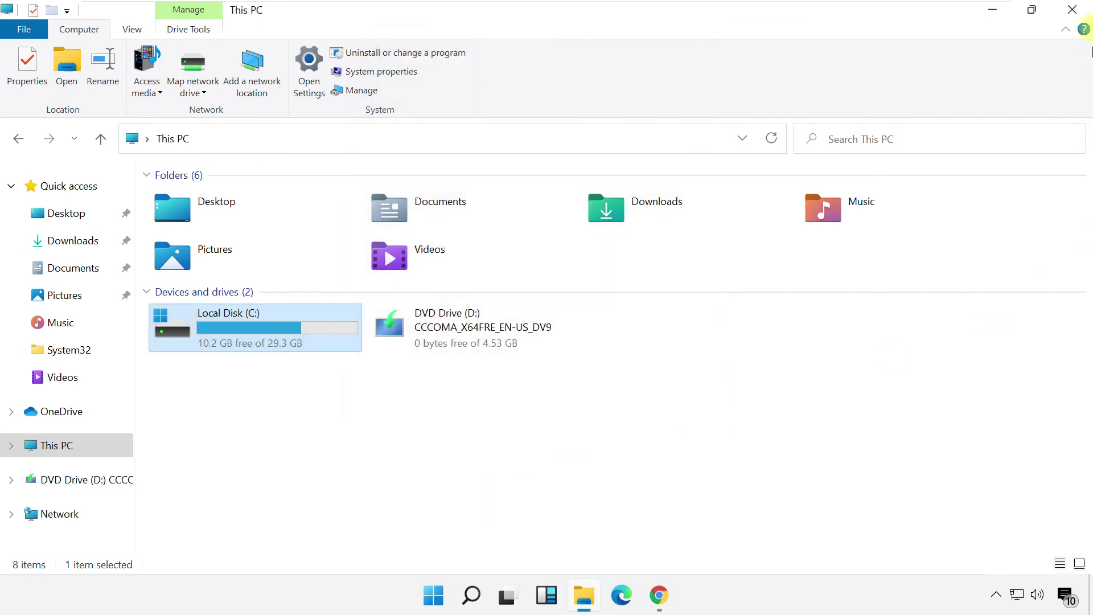
{"action": "left_click", "coordinate": [1072, 9]}
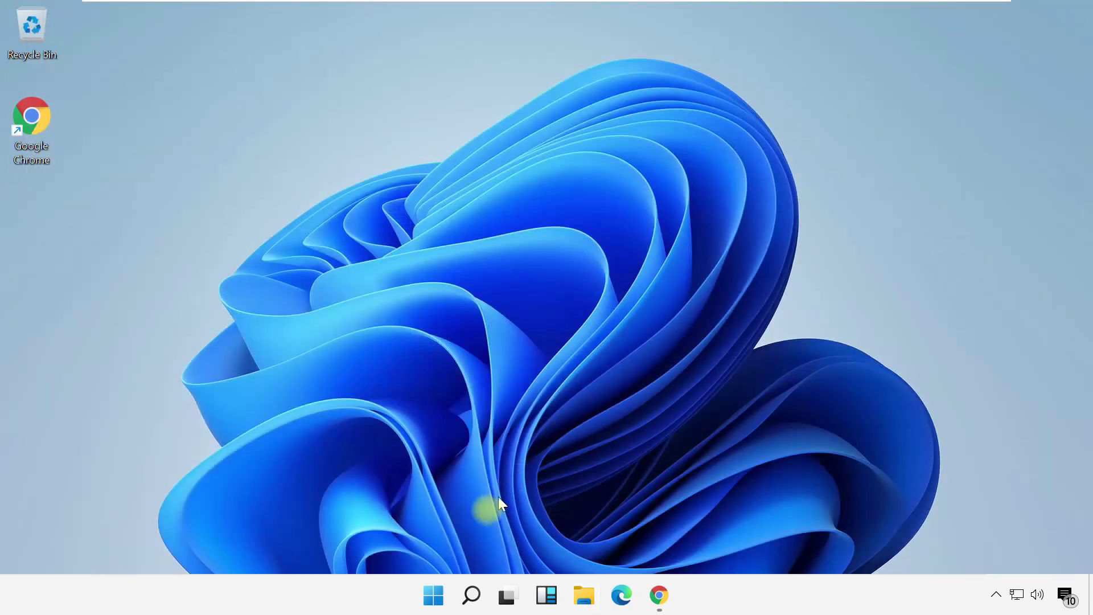
- Search Windows for Disk Cleanup and open it for drive C:
{"action": "left_click", "coordinate": [471, 595]}
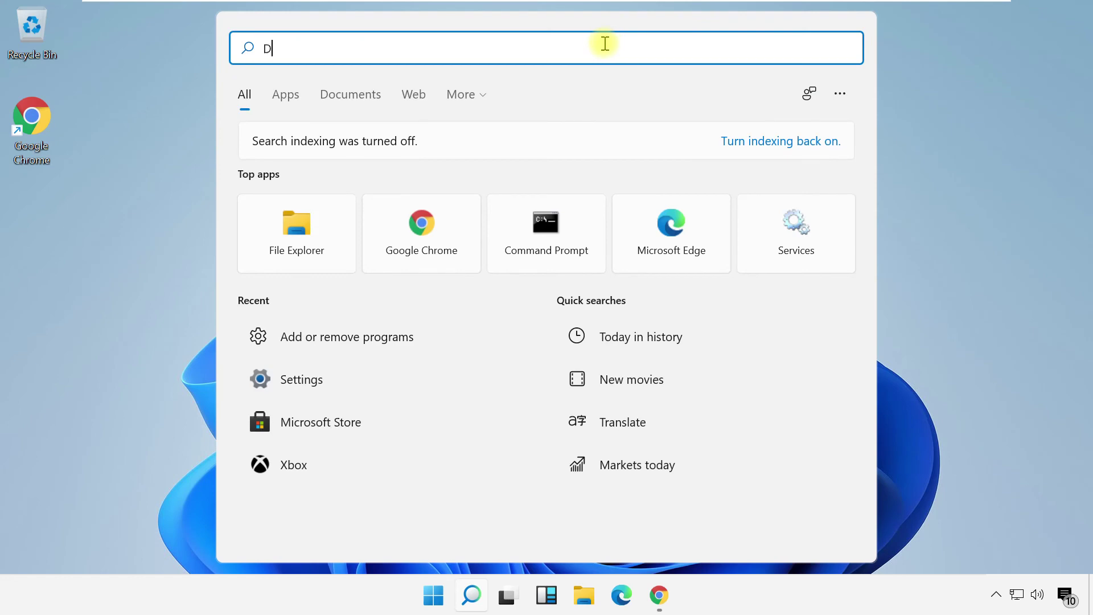
{"action": "type", "text": "Disk Cleanup"}
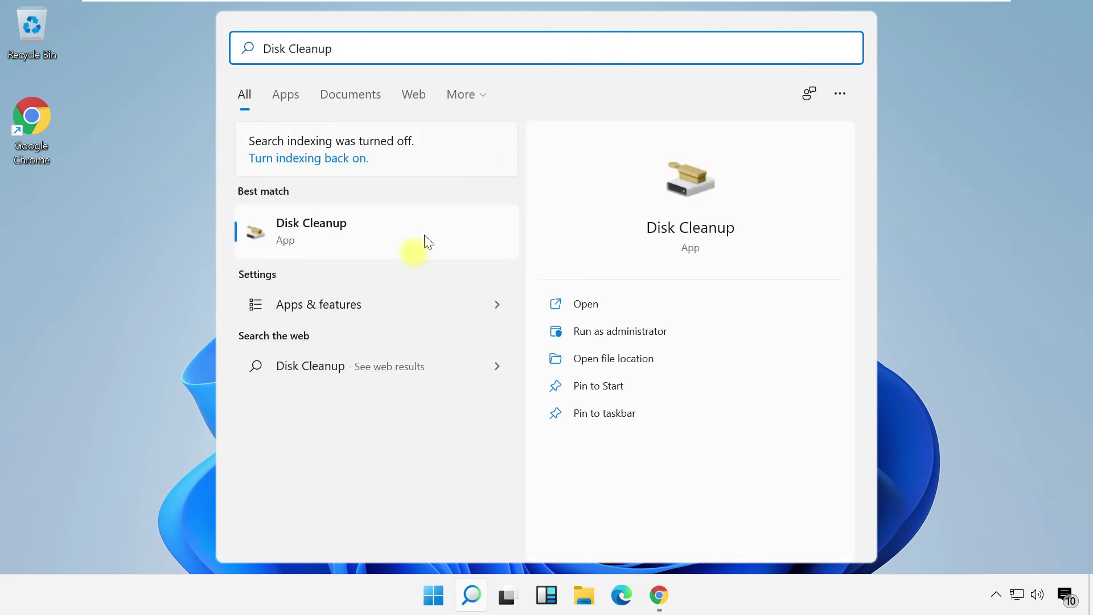
{"action": "left_click", "coordinate": [410, 245]}
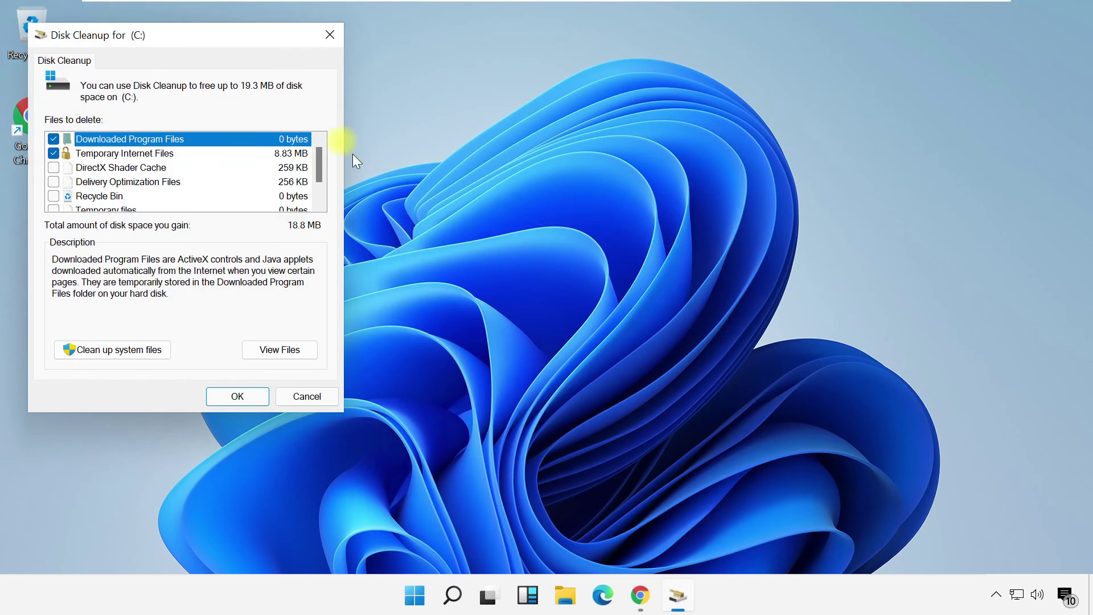
{"action": "left_click_drag", "start_coordinate": [224, 43], "coordinate": [464, 62]}
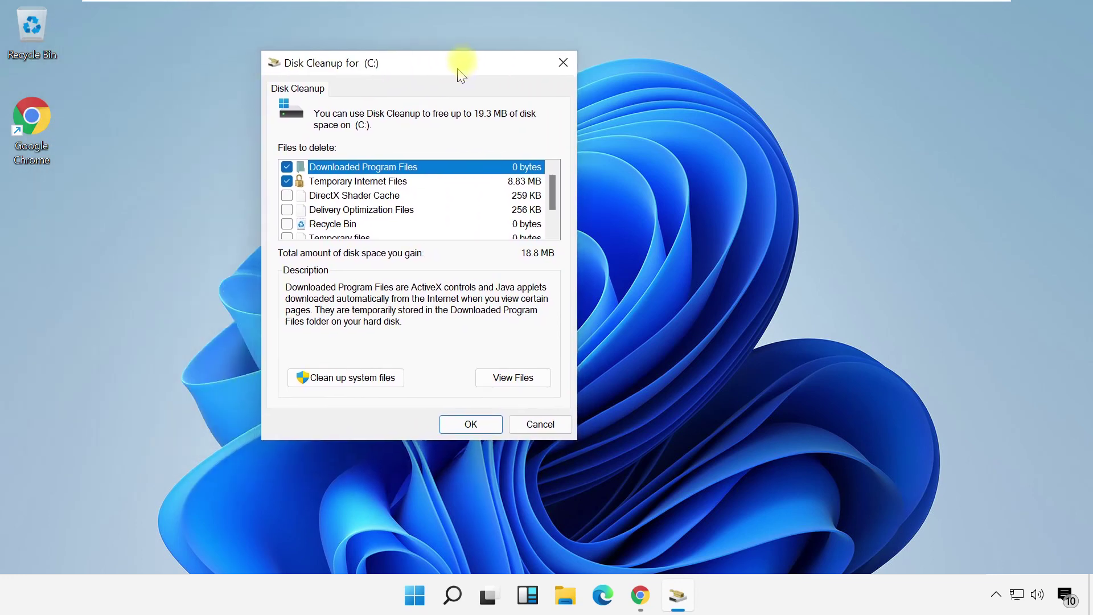
- Mark DirectX Shader Cache, Delivery Optimization Files, Recycle Bin and Temporary files for deletion in Disk Cleanup
{"action": "left_click", "coordinate": [293, 215]}
{"action": "scroll", "coordinate": [295, 224], "scroll_direction": "down", "scroll_amount": 1}
{"action": "left_click", "coordinate": [294, 217]}
{"action": "left_click", "coordinate": [292, 201]}
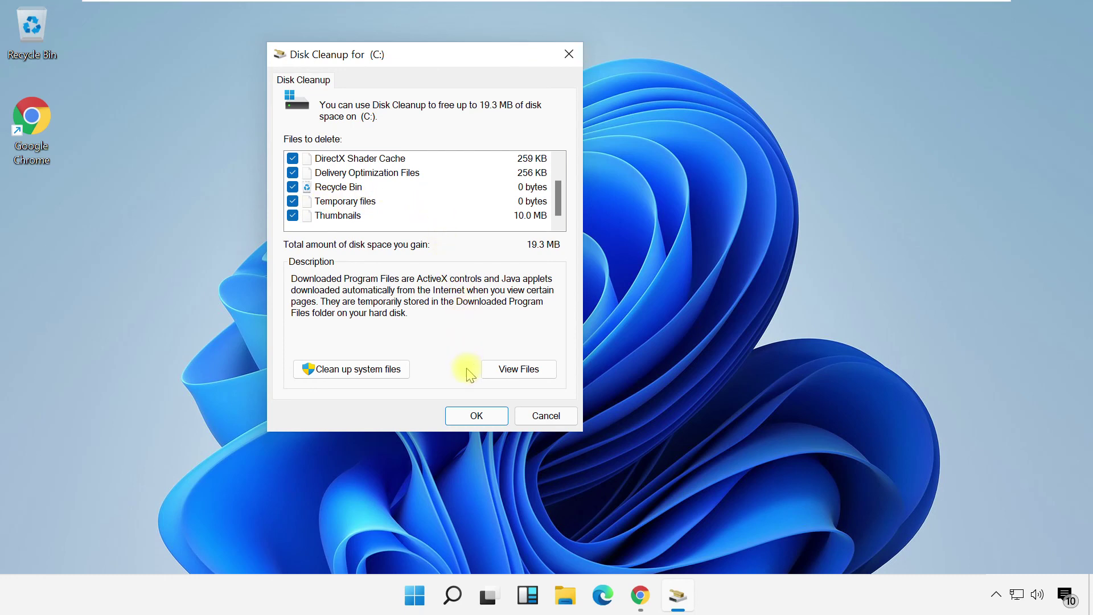
- Extend the cleanup to system files, mark every listed file category, and confirm their permanent deletion
{"action": "left_click", "coordinate": [378, 369]}
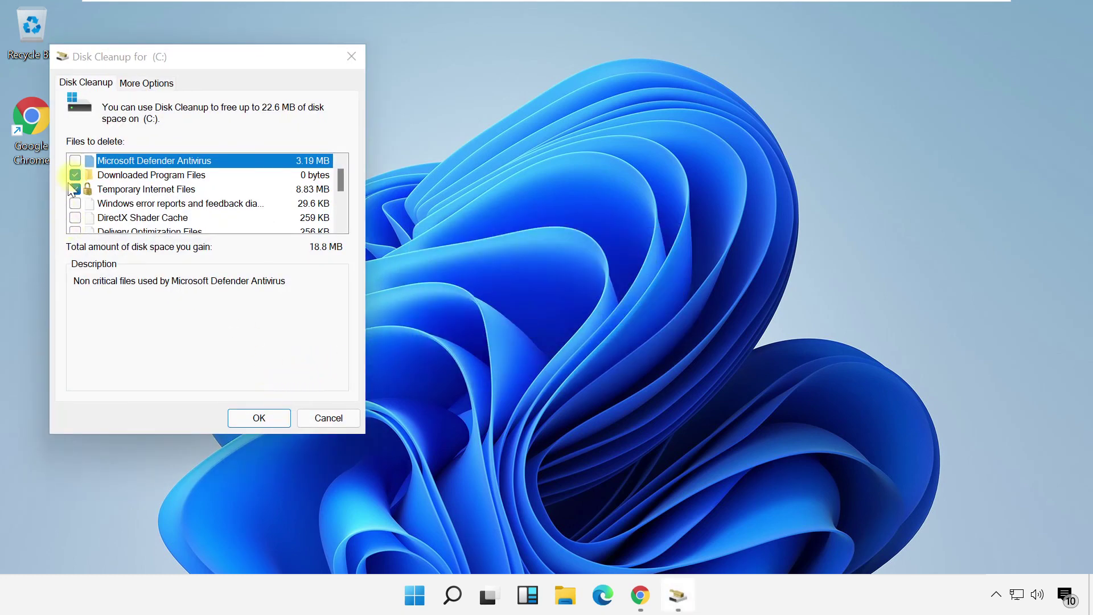
{"action": "left_click", "coordinate": [77, 162]}
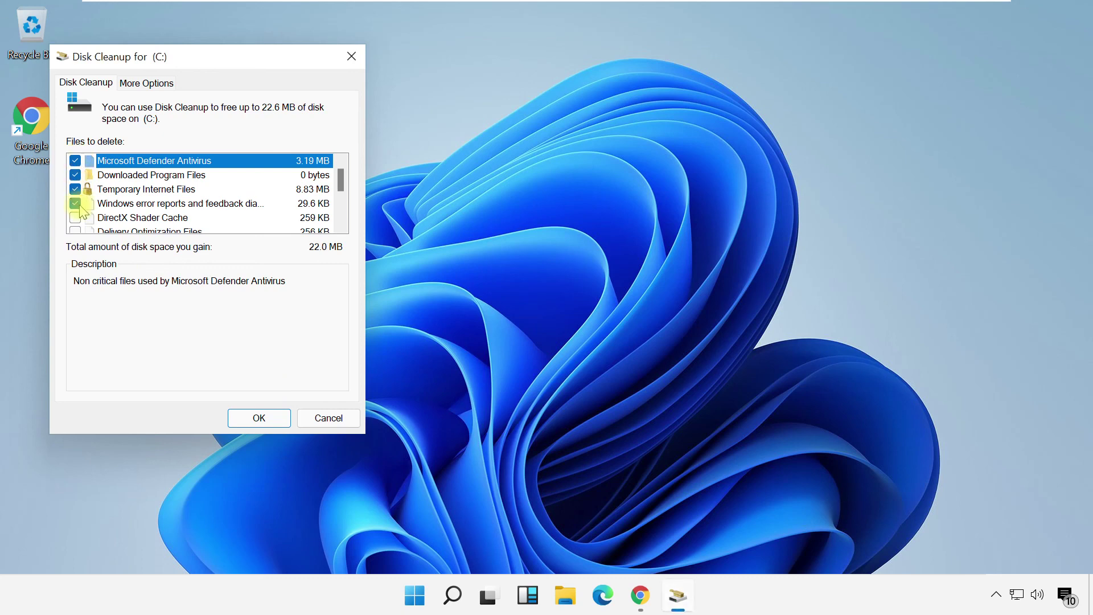
{"action": "scroll", "coordinate": [77, 232], "scroll_direction": "down", "scroll_amount": 2}
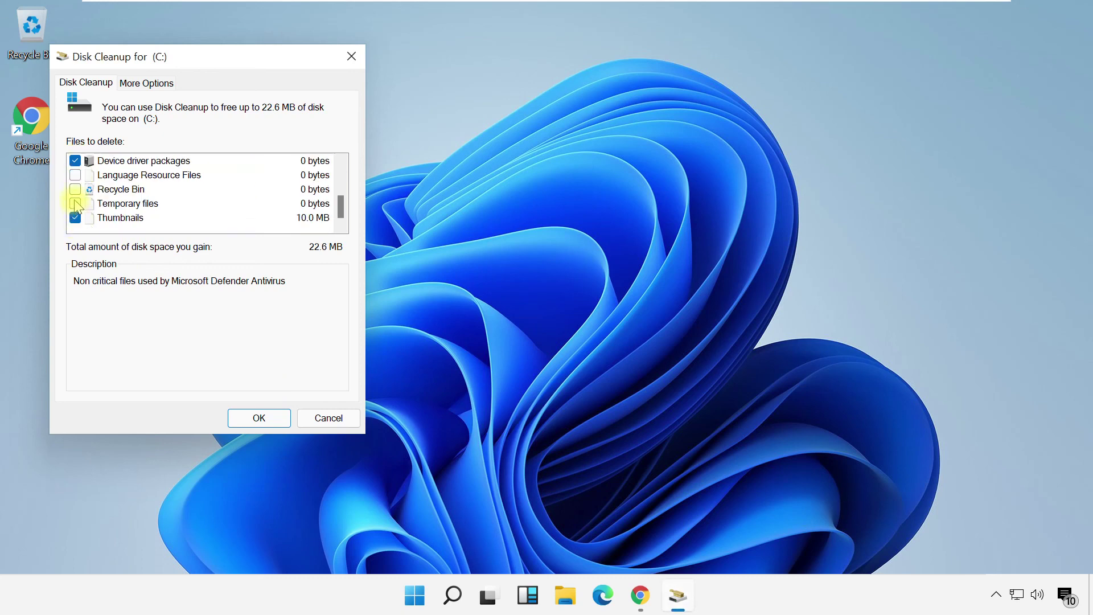
{"action": "left_click", "coordinate": [278, 417]}
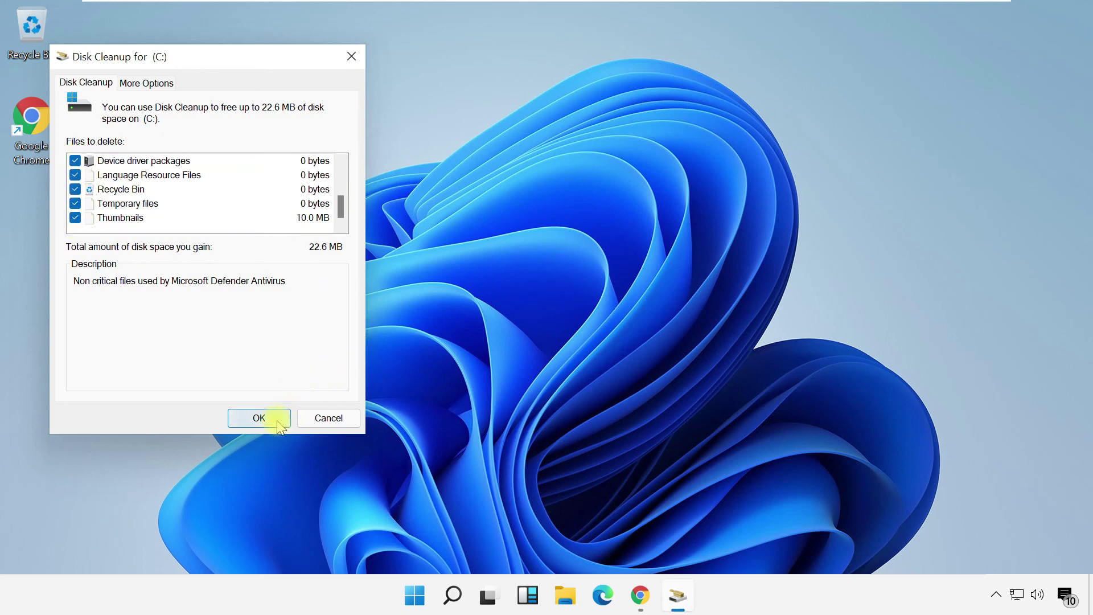
{"action": "left_click", "coordinate": [589, 310]}
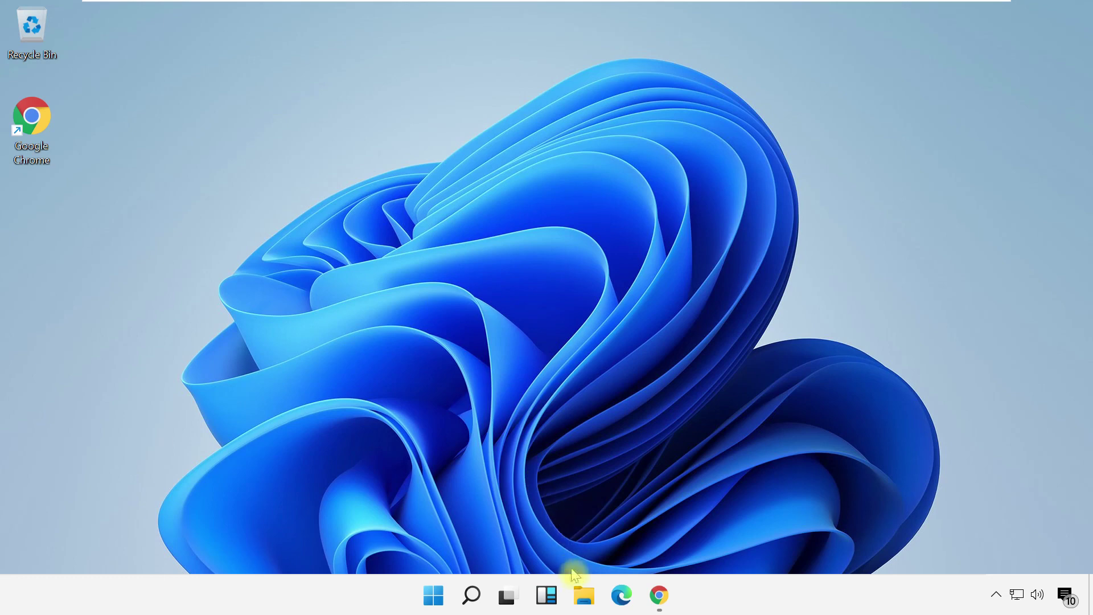
- Check the free space on Local Disk (C:) in This PC and dismiss the window
{"action": "left_click", "coordinate": [581, 592]}
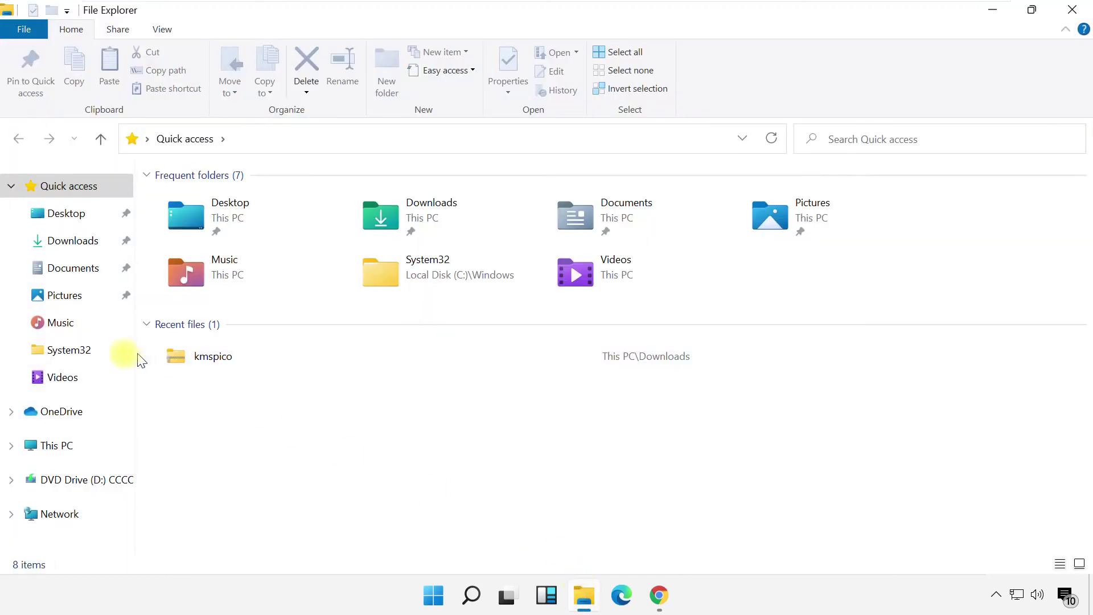
{"action": "left_click", "coordinate": [94, 451]}
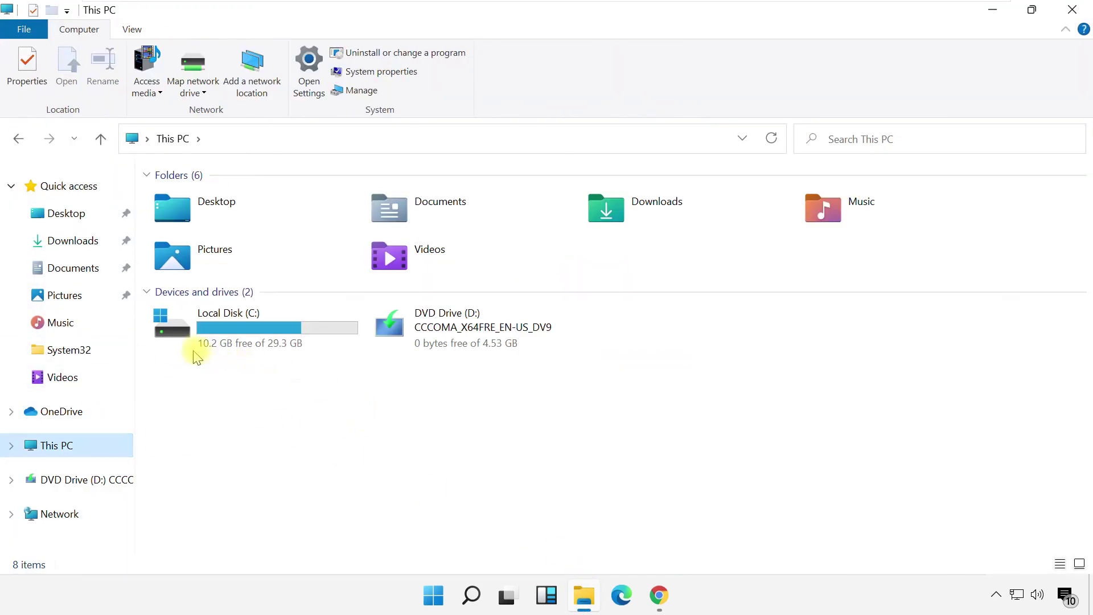
{"action": "left_click", "coordinate": [363, 404]}
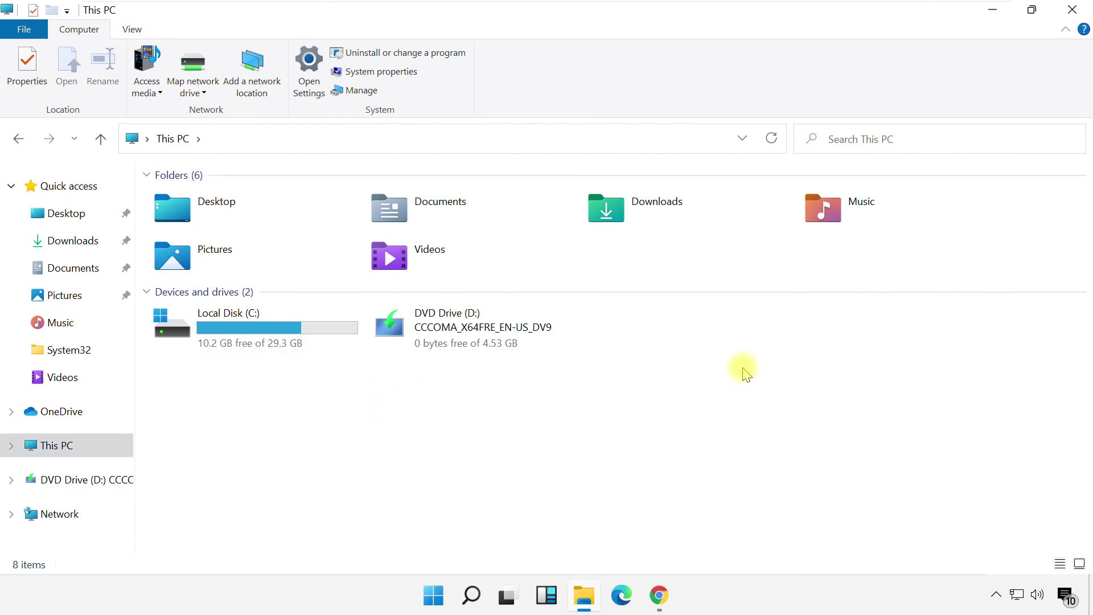
{"action": "left_click", "coordinate": [993, 10]}
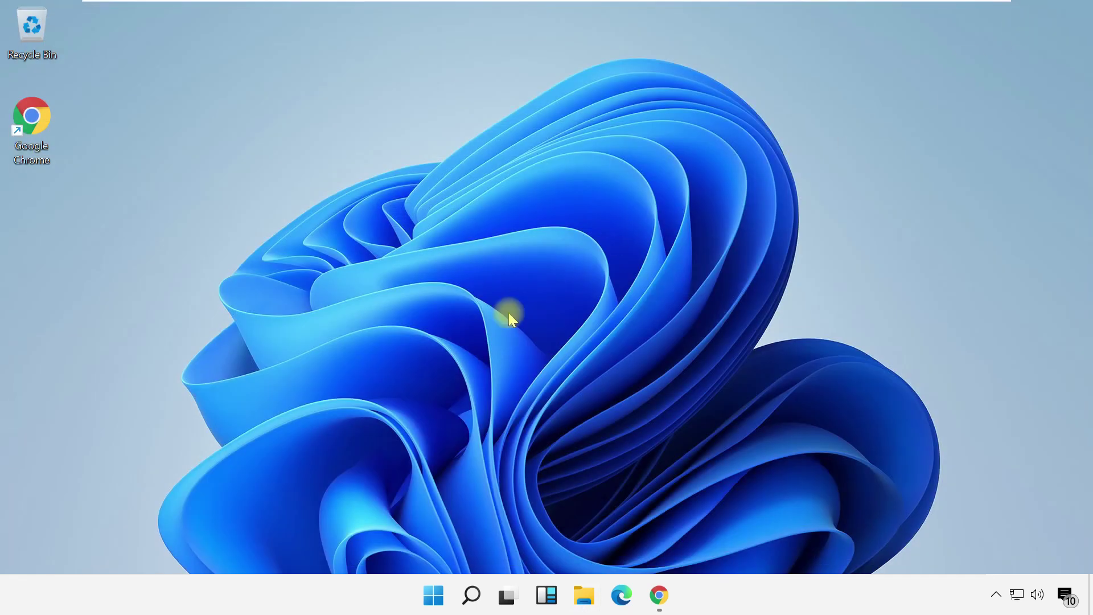